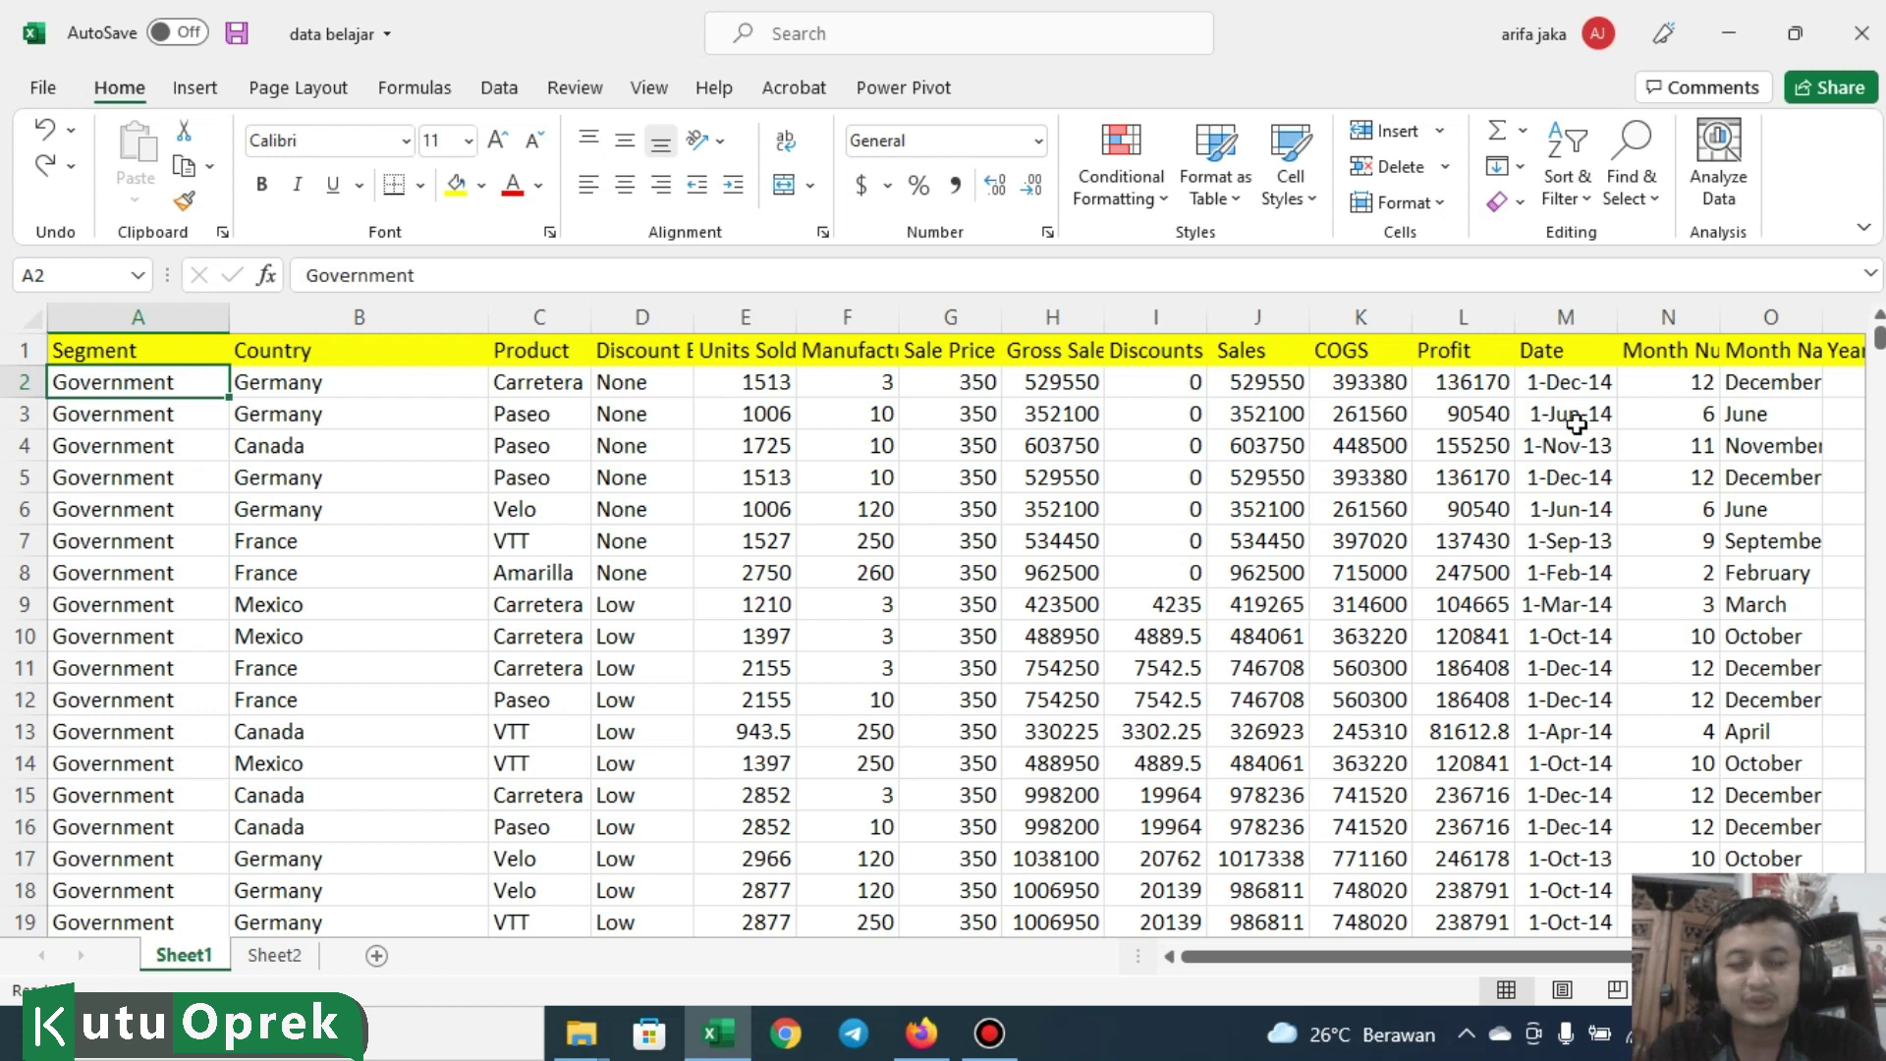
# Step: Read the Undo and Redo explanations in the web article open in Firefox, and return to the Excel workbook
pyautogui.click(921, 1033)
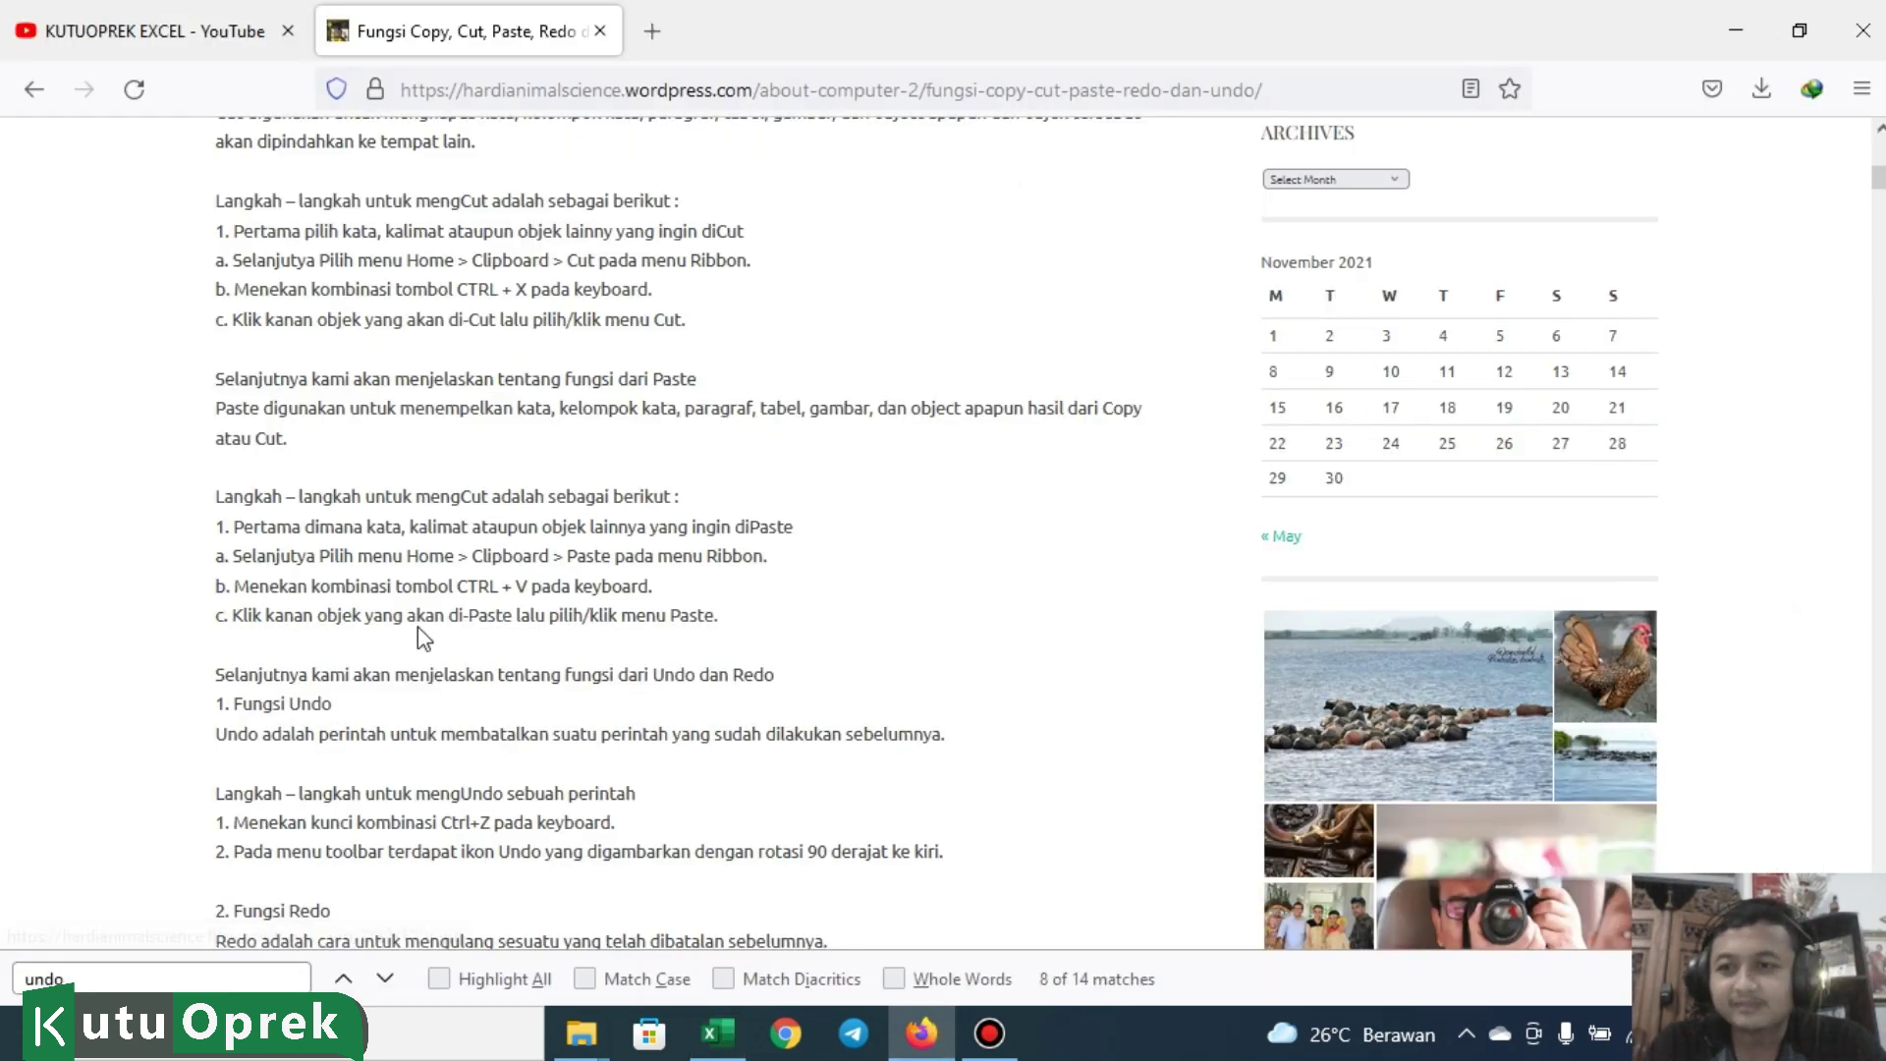
pyautogui.scroll(3, 413, 623)
pyautogui.scroll(-4, 408, 621)
pyautogui.scroll(-5, 408, 632)
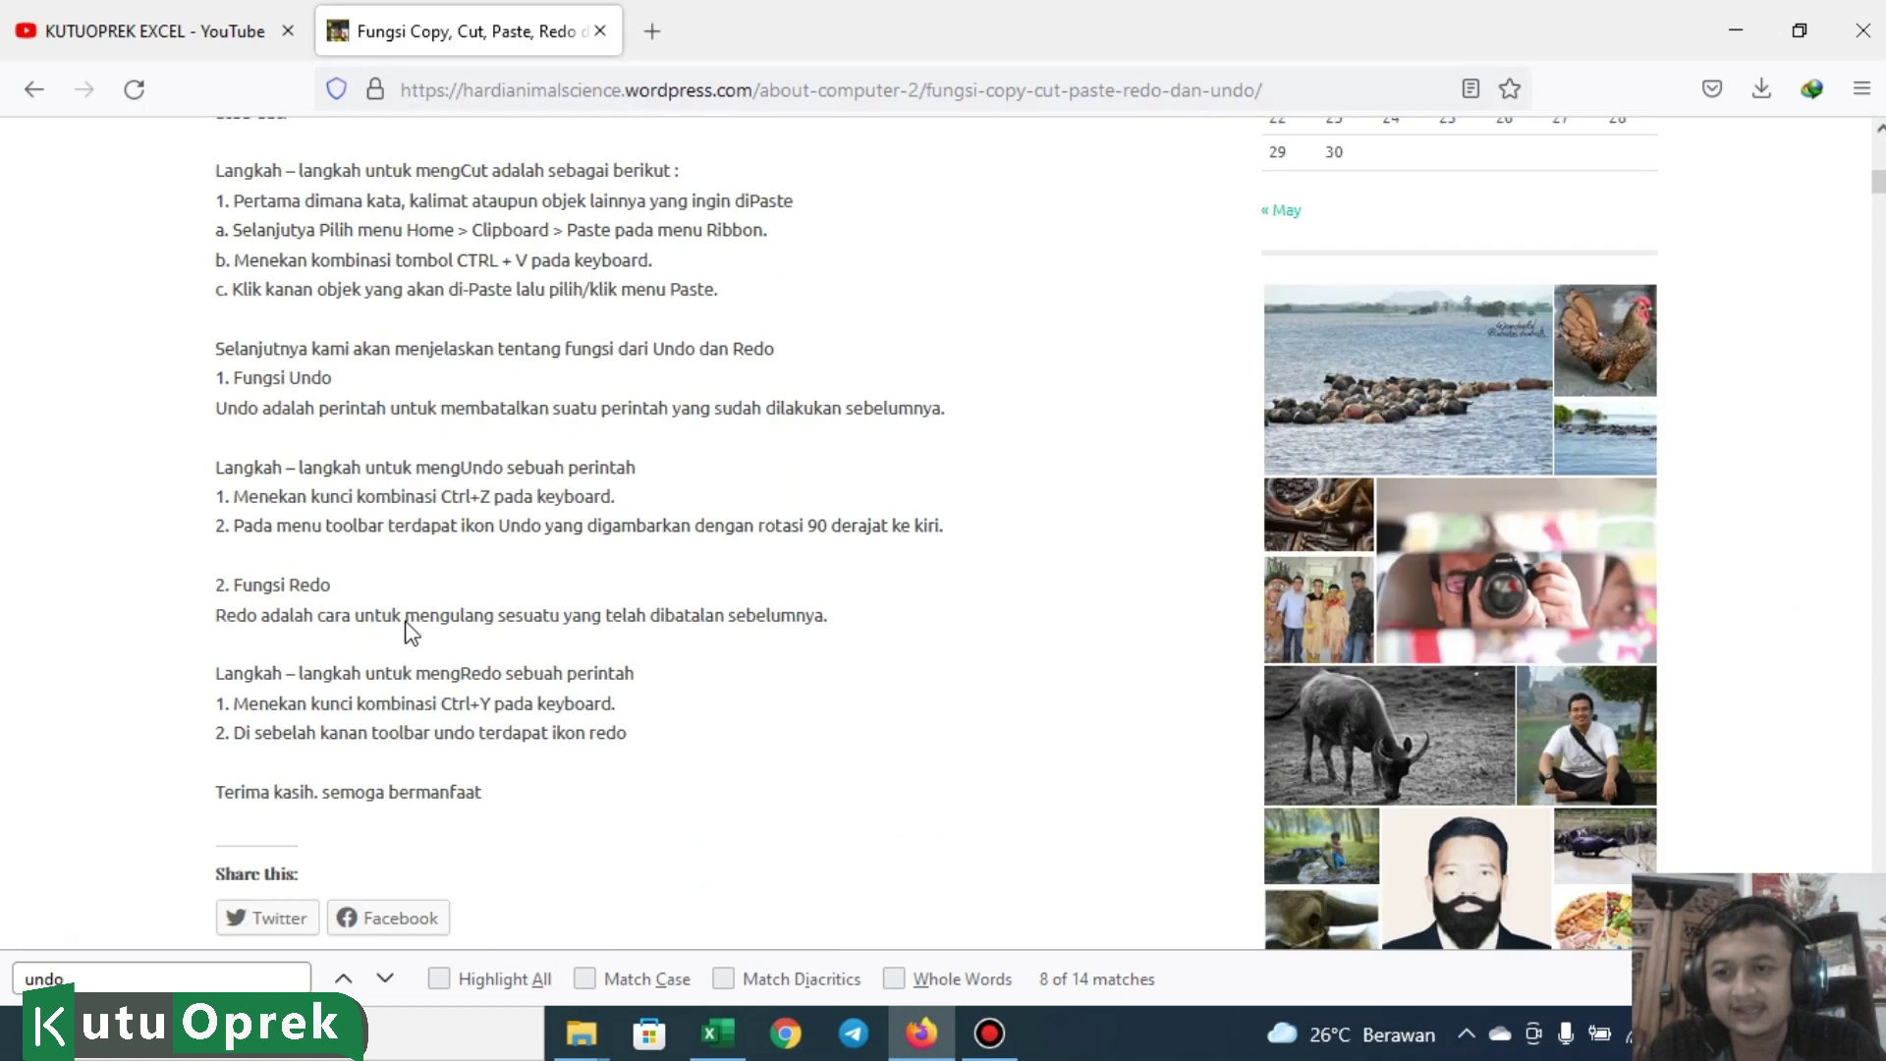
pyautogui.scroll(1, 409, 632)
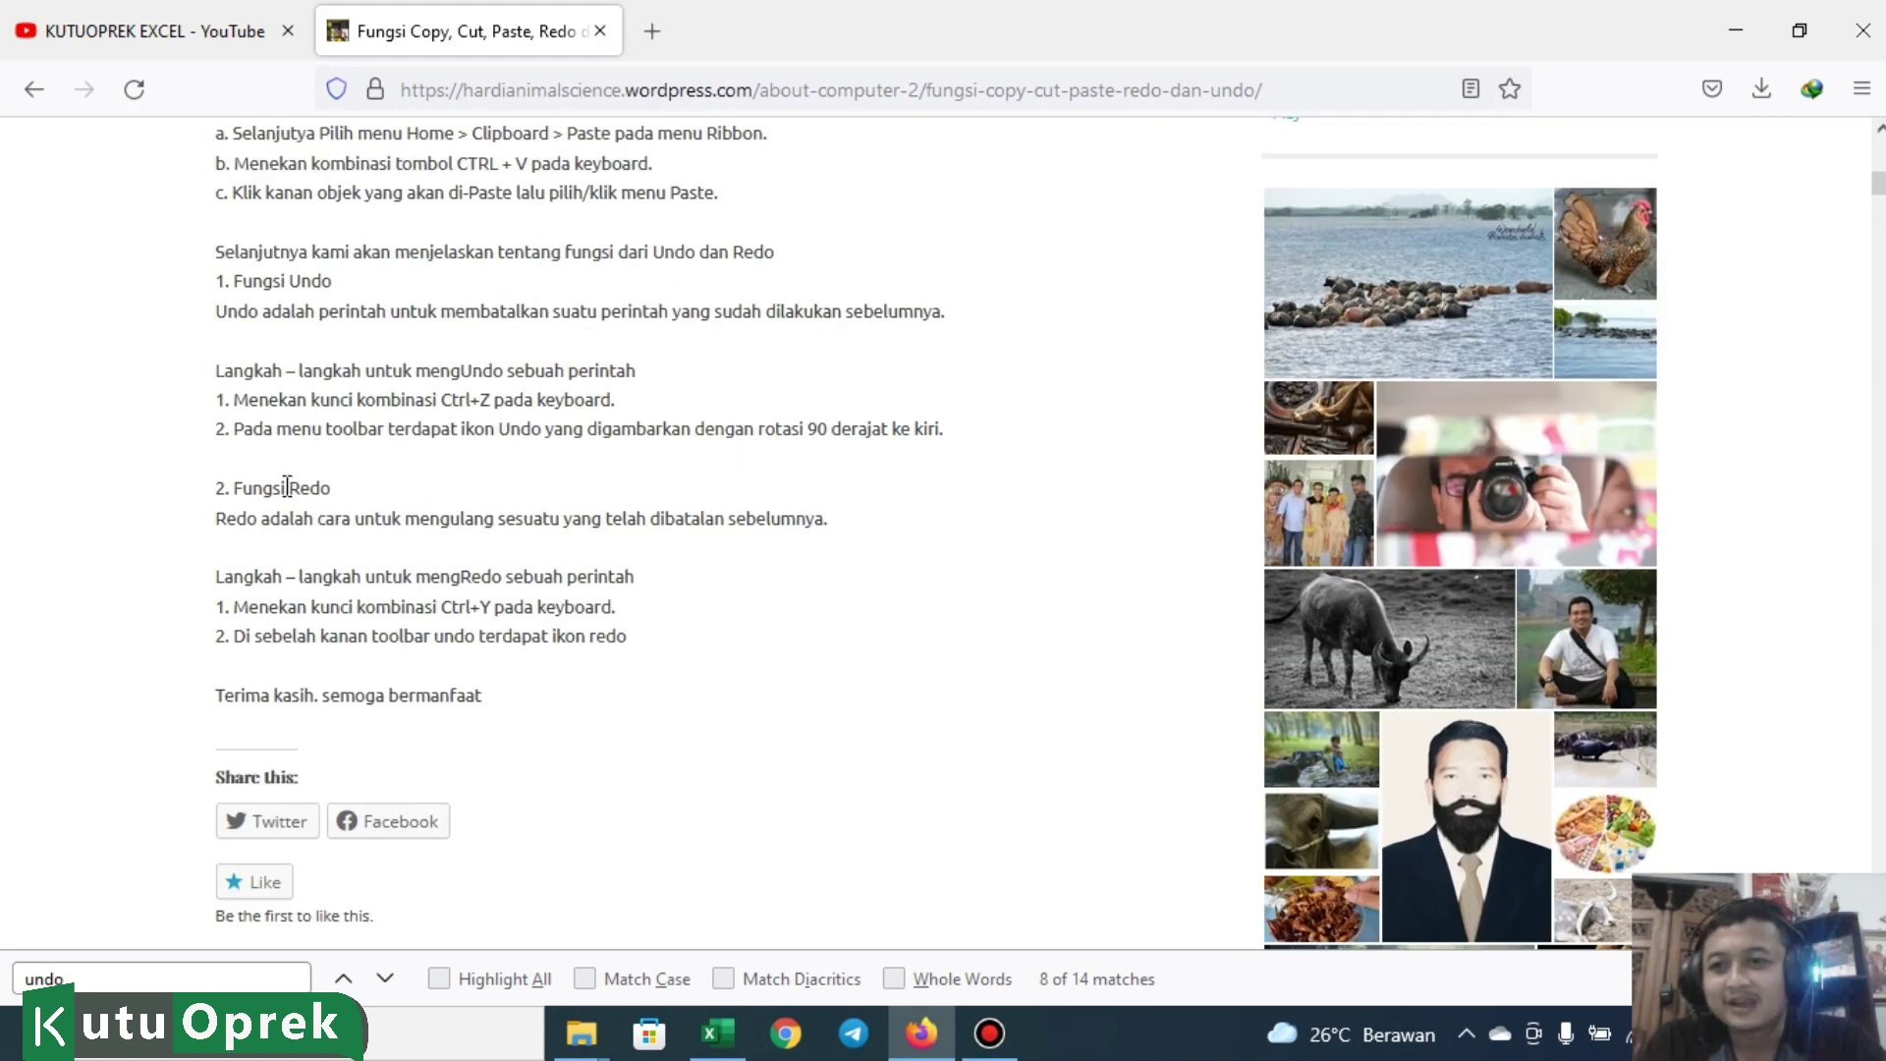
pyautogui.scroll(1, 285, 482)
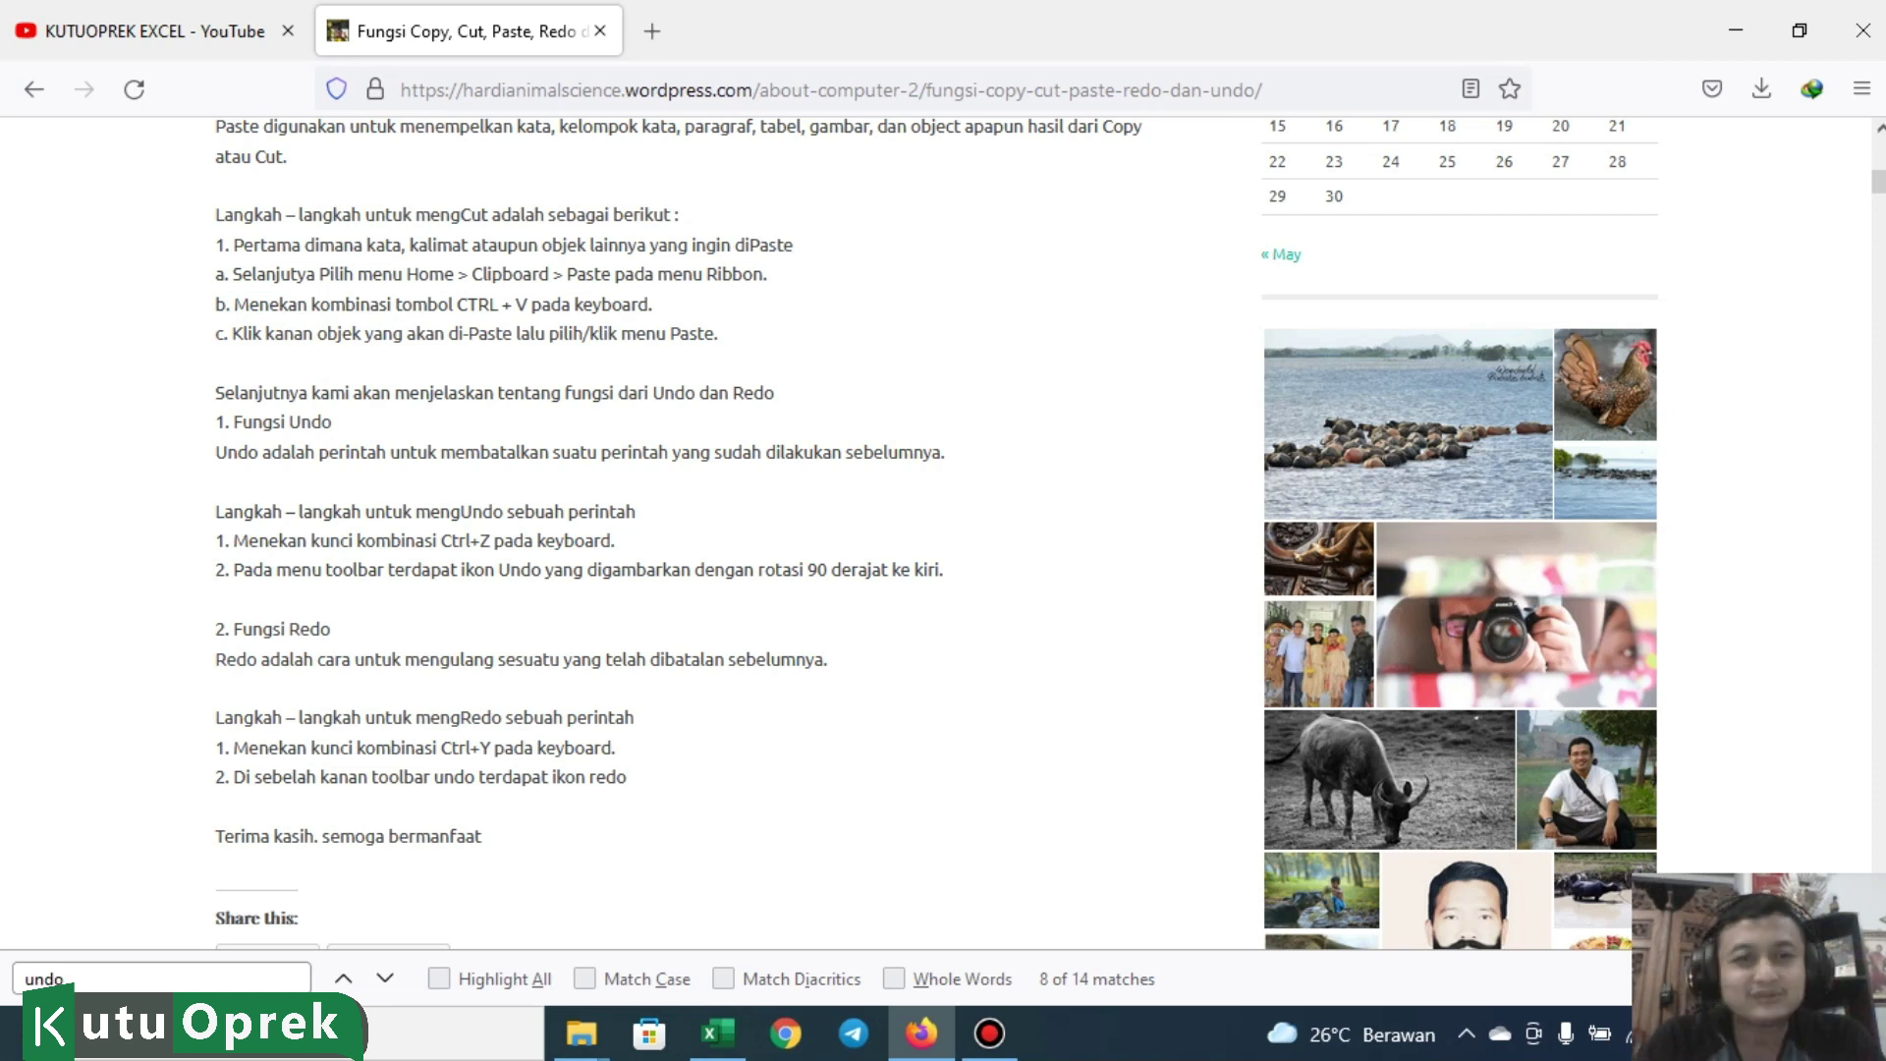
pyautogui.click(1736, 30)
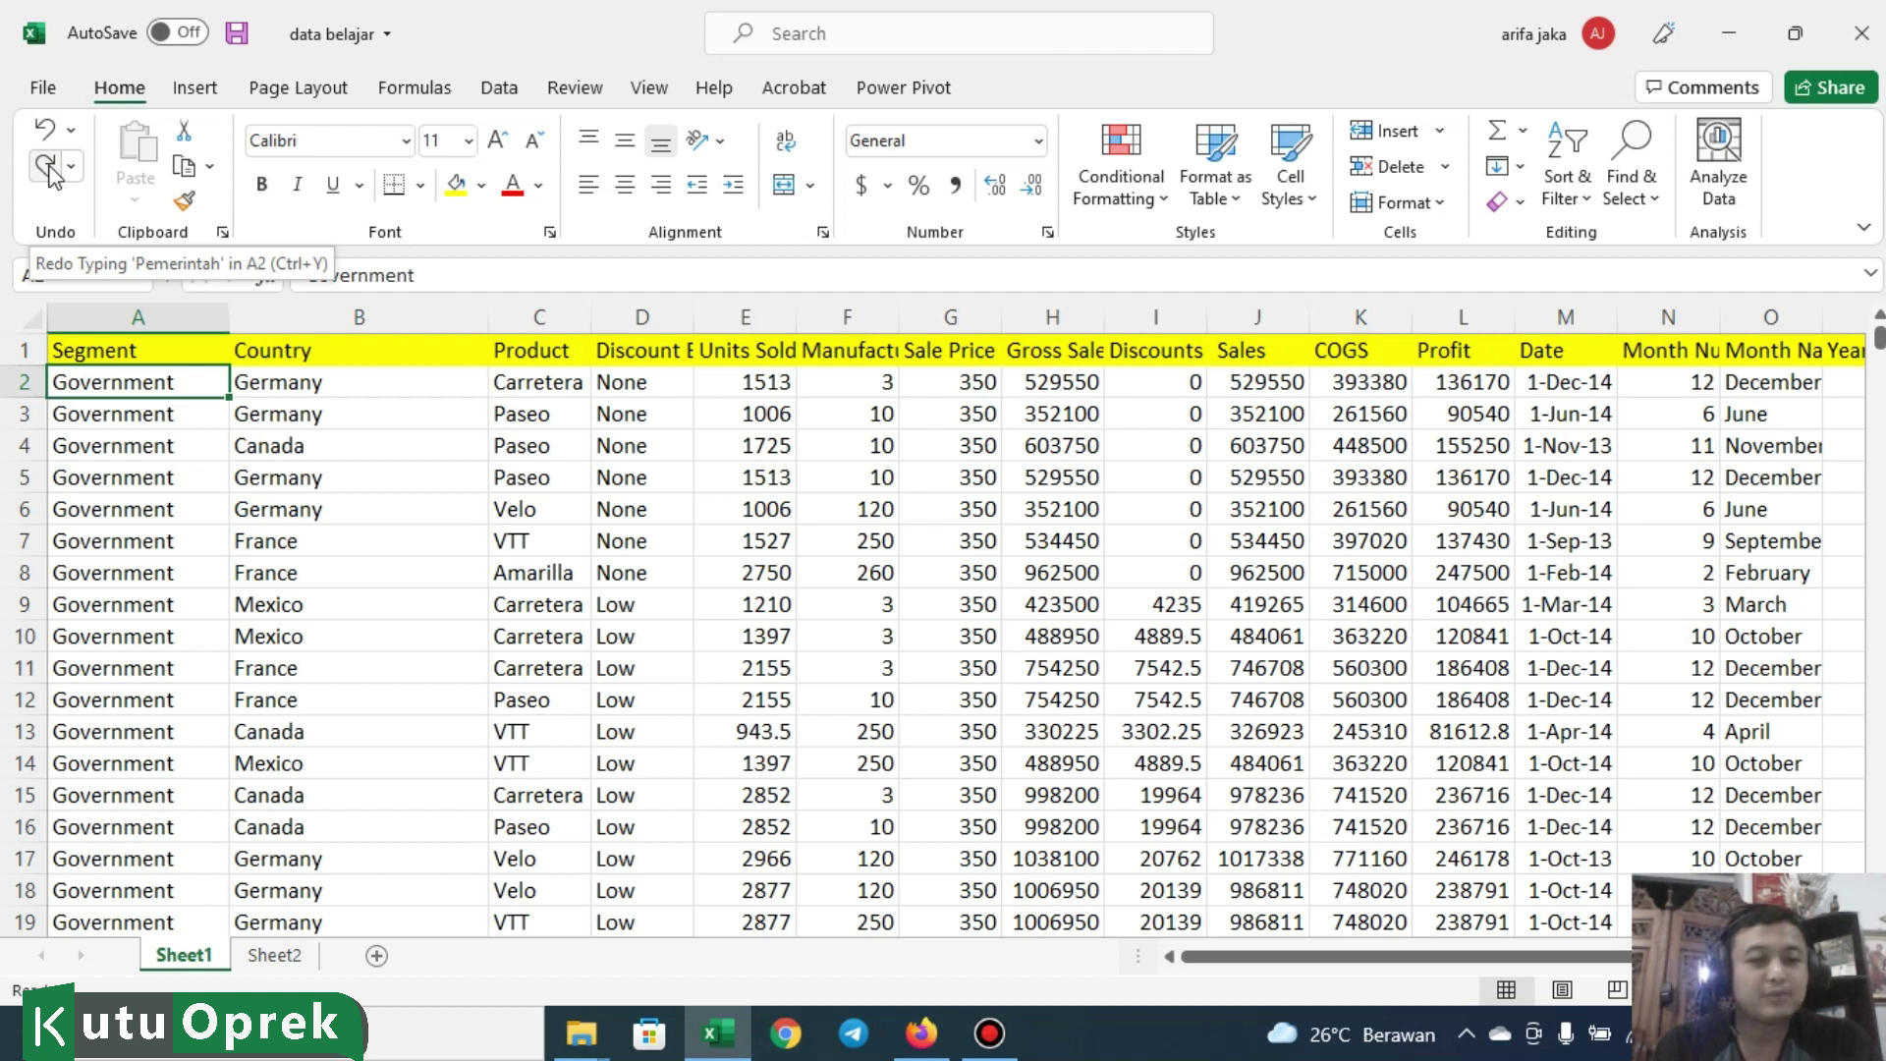
# Step: Replace the Segment value in cell A2 with "Pemerintah"
pyautogui.write('P')
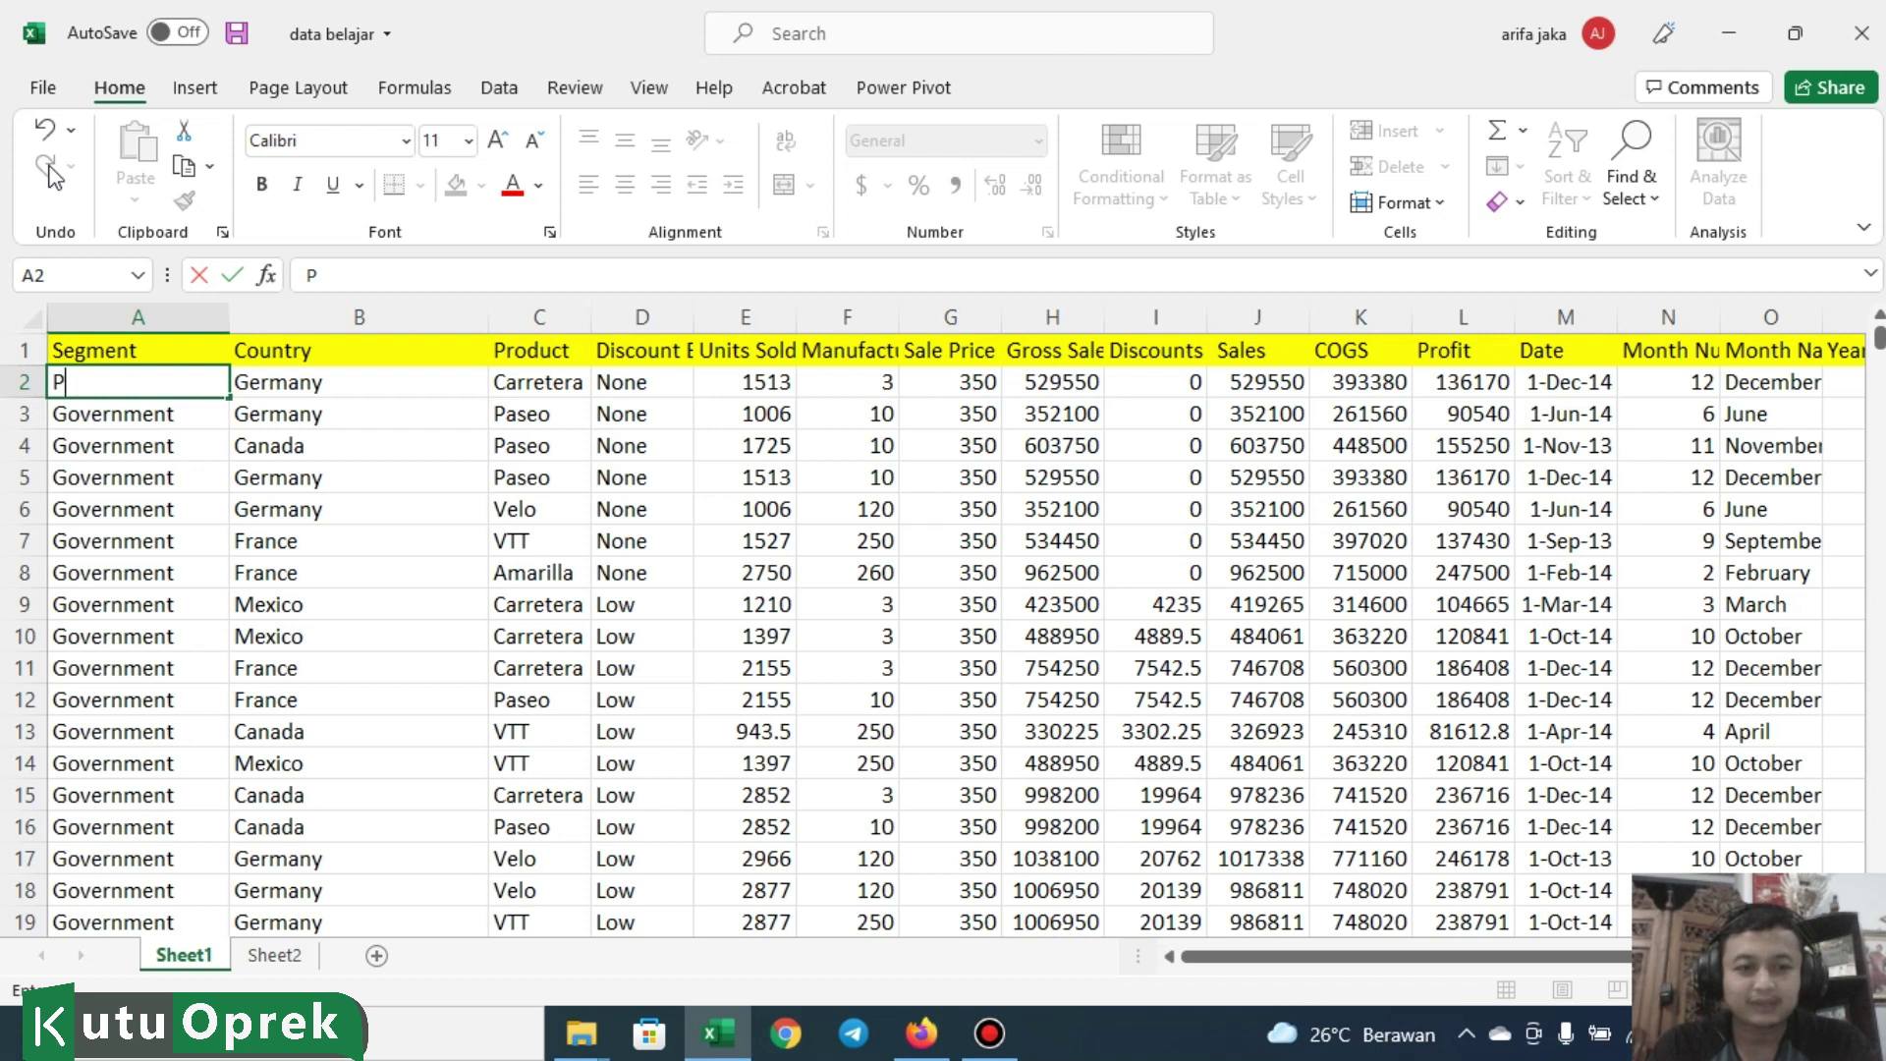
pyautogui.write('emerintah')
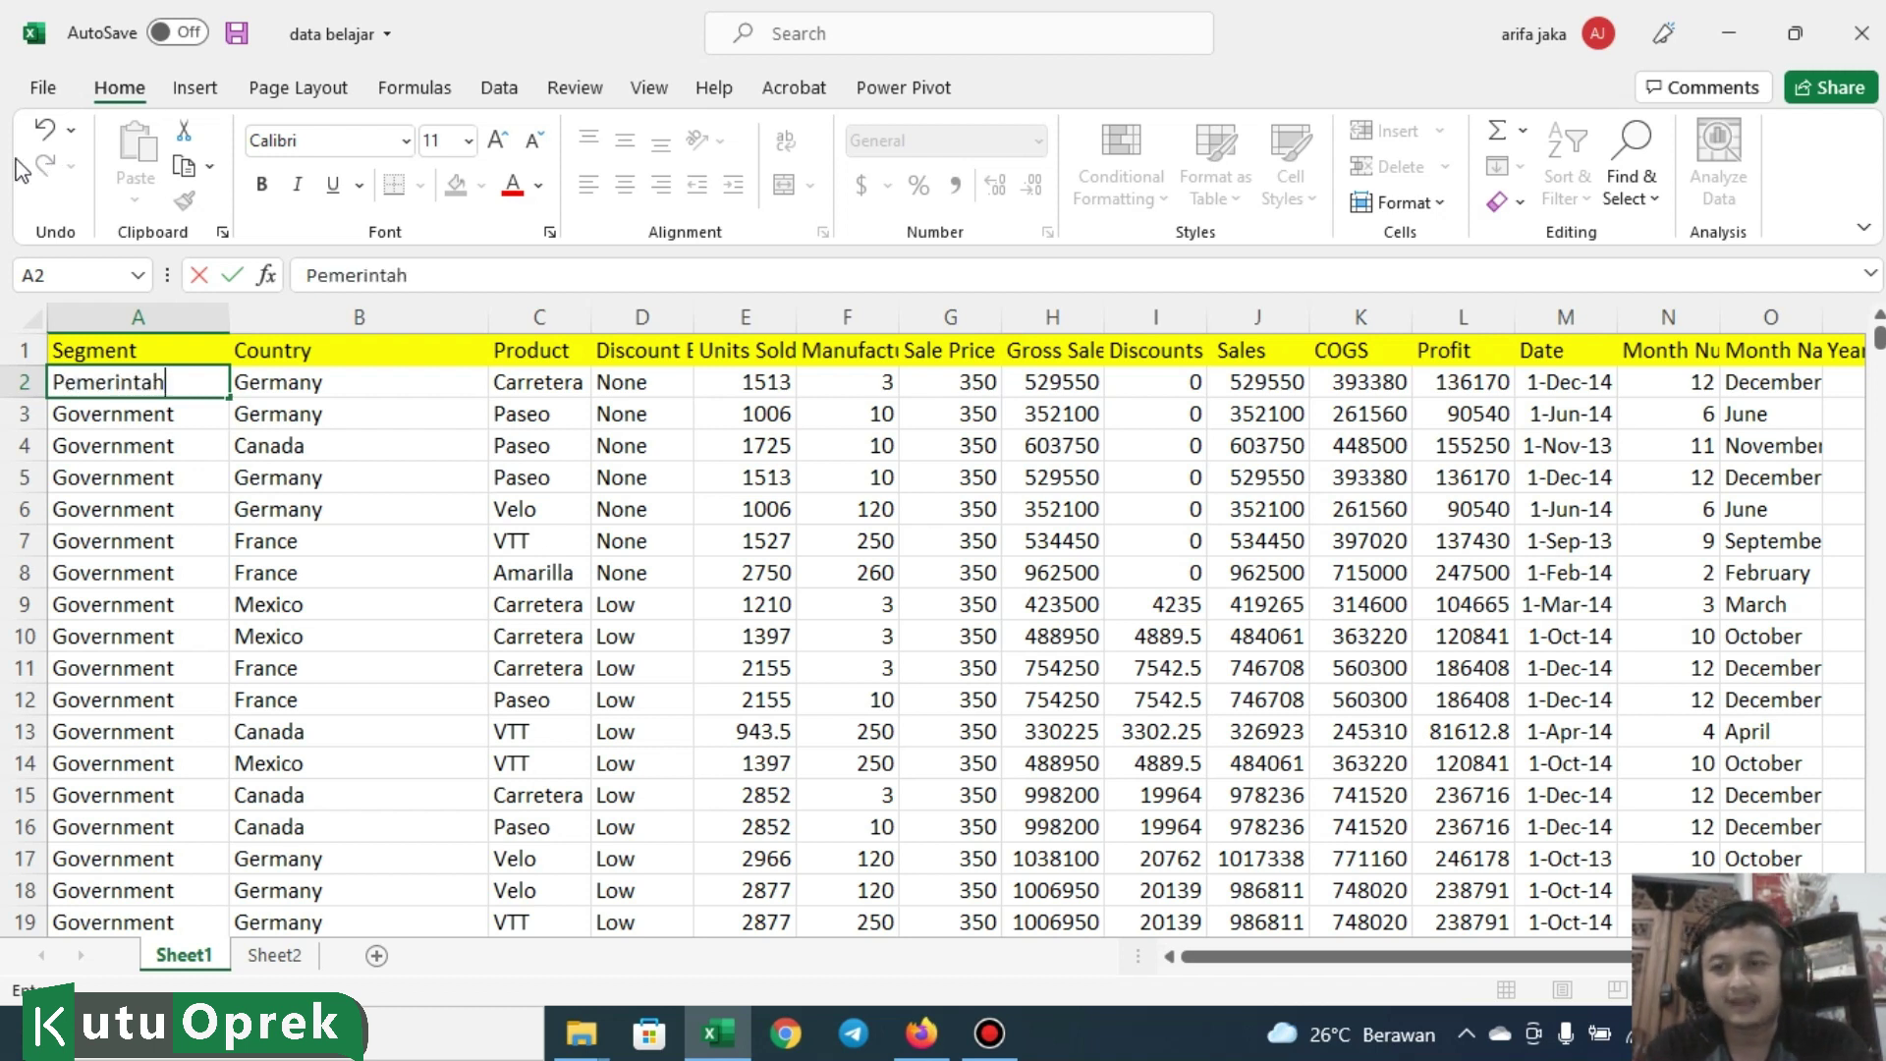
pyautogui.press('Return')
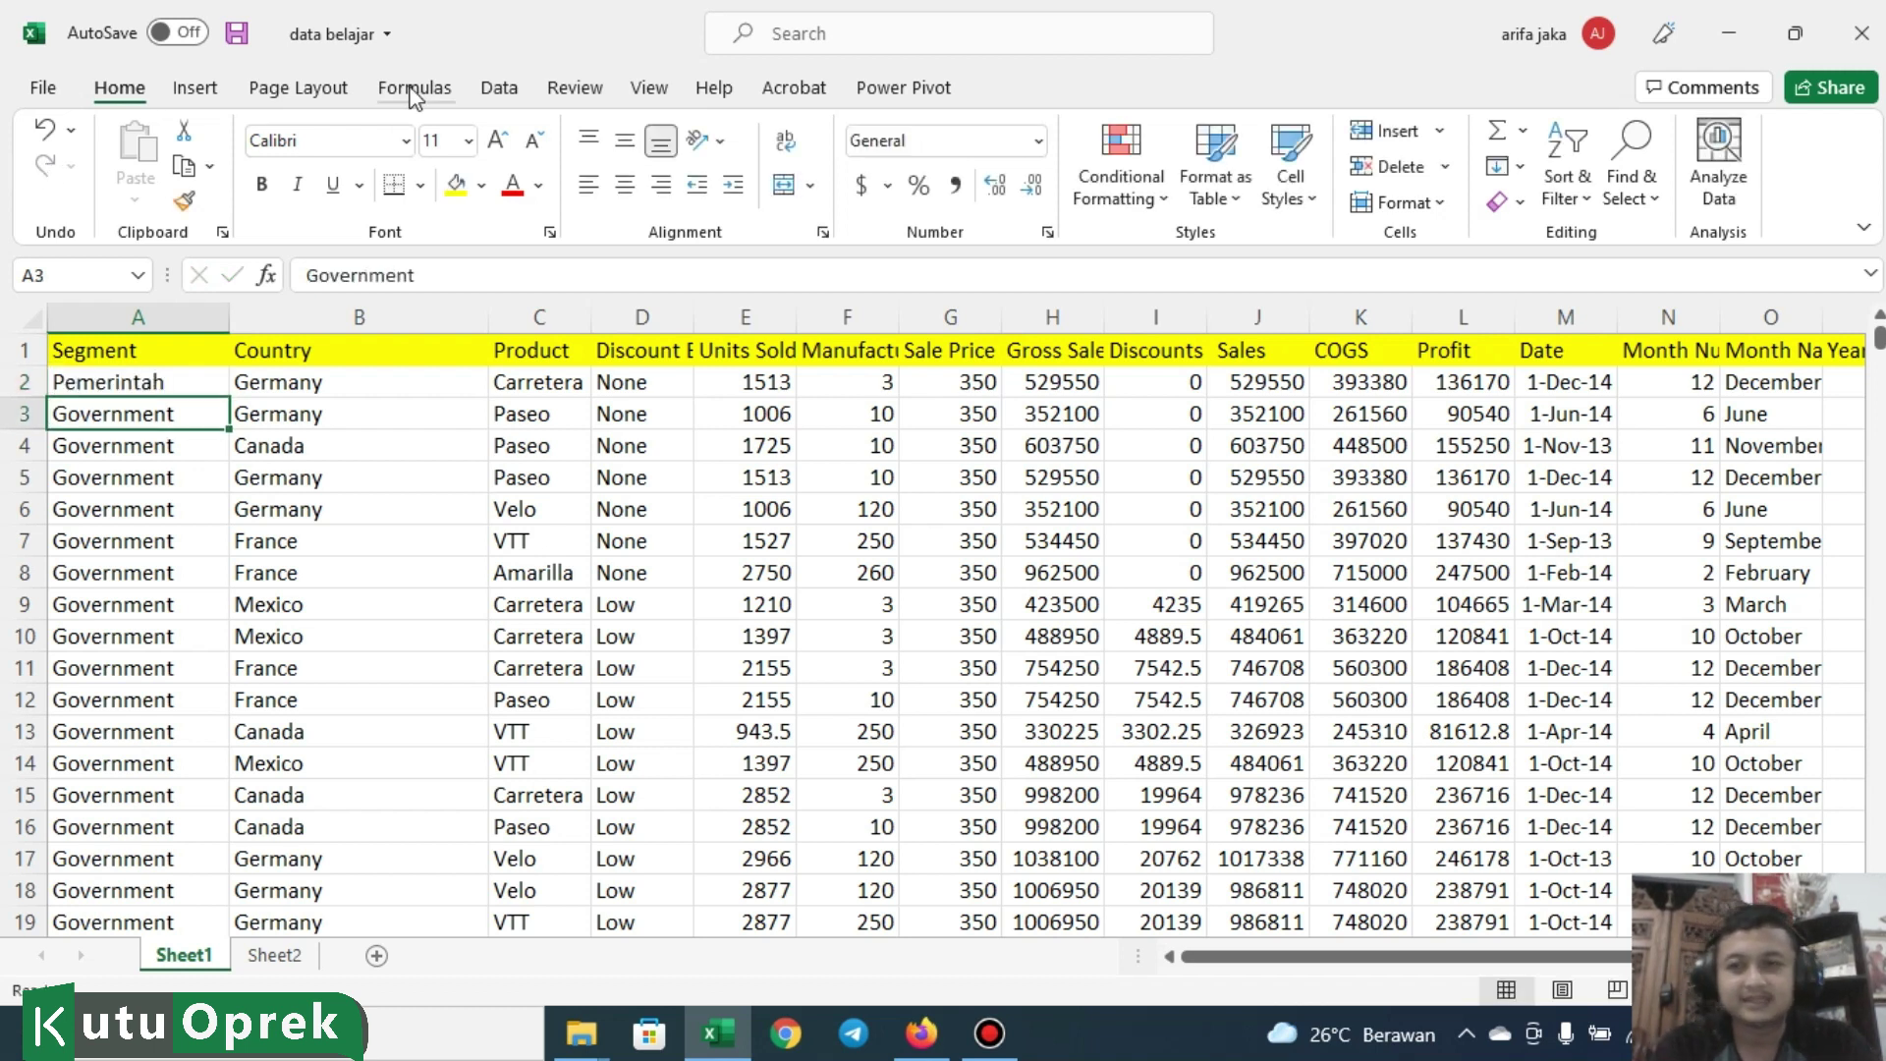
# Step: Copy the Segment value from cell A2 and paste it into cells A3:A15
pyautogui.press('Up')
pyautogui.hotkey('ctrl', 'c')
pyautogui.hotkey('ctrl', 'shift', 'Down')
pyautogui.press('Down')
pyautogui.hotkey('shift', 'Down')
pyautogui.hotkey('shift', 'Down')
pyautogui.hotkey('shift', 'Down')
pyautogui.hotkey('shift', 'Down')
pyautogui.hotkey('shift', 'Down')
pyautogui.hotkey('shift', 'Down')
pyautogui.hotkey('shift', 'Down')
pyautogui.hotkey('shift', 'Down')
pyautogui.hotkey('shift', 'Down')
pyautogui.hotkey('shift', 'Down')
pyautogui.hotkey('shift', 'Down')
pyautogui.hotkey('shift', 'Down')
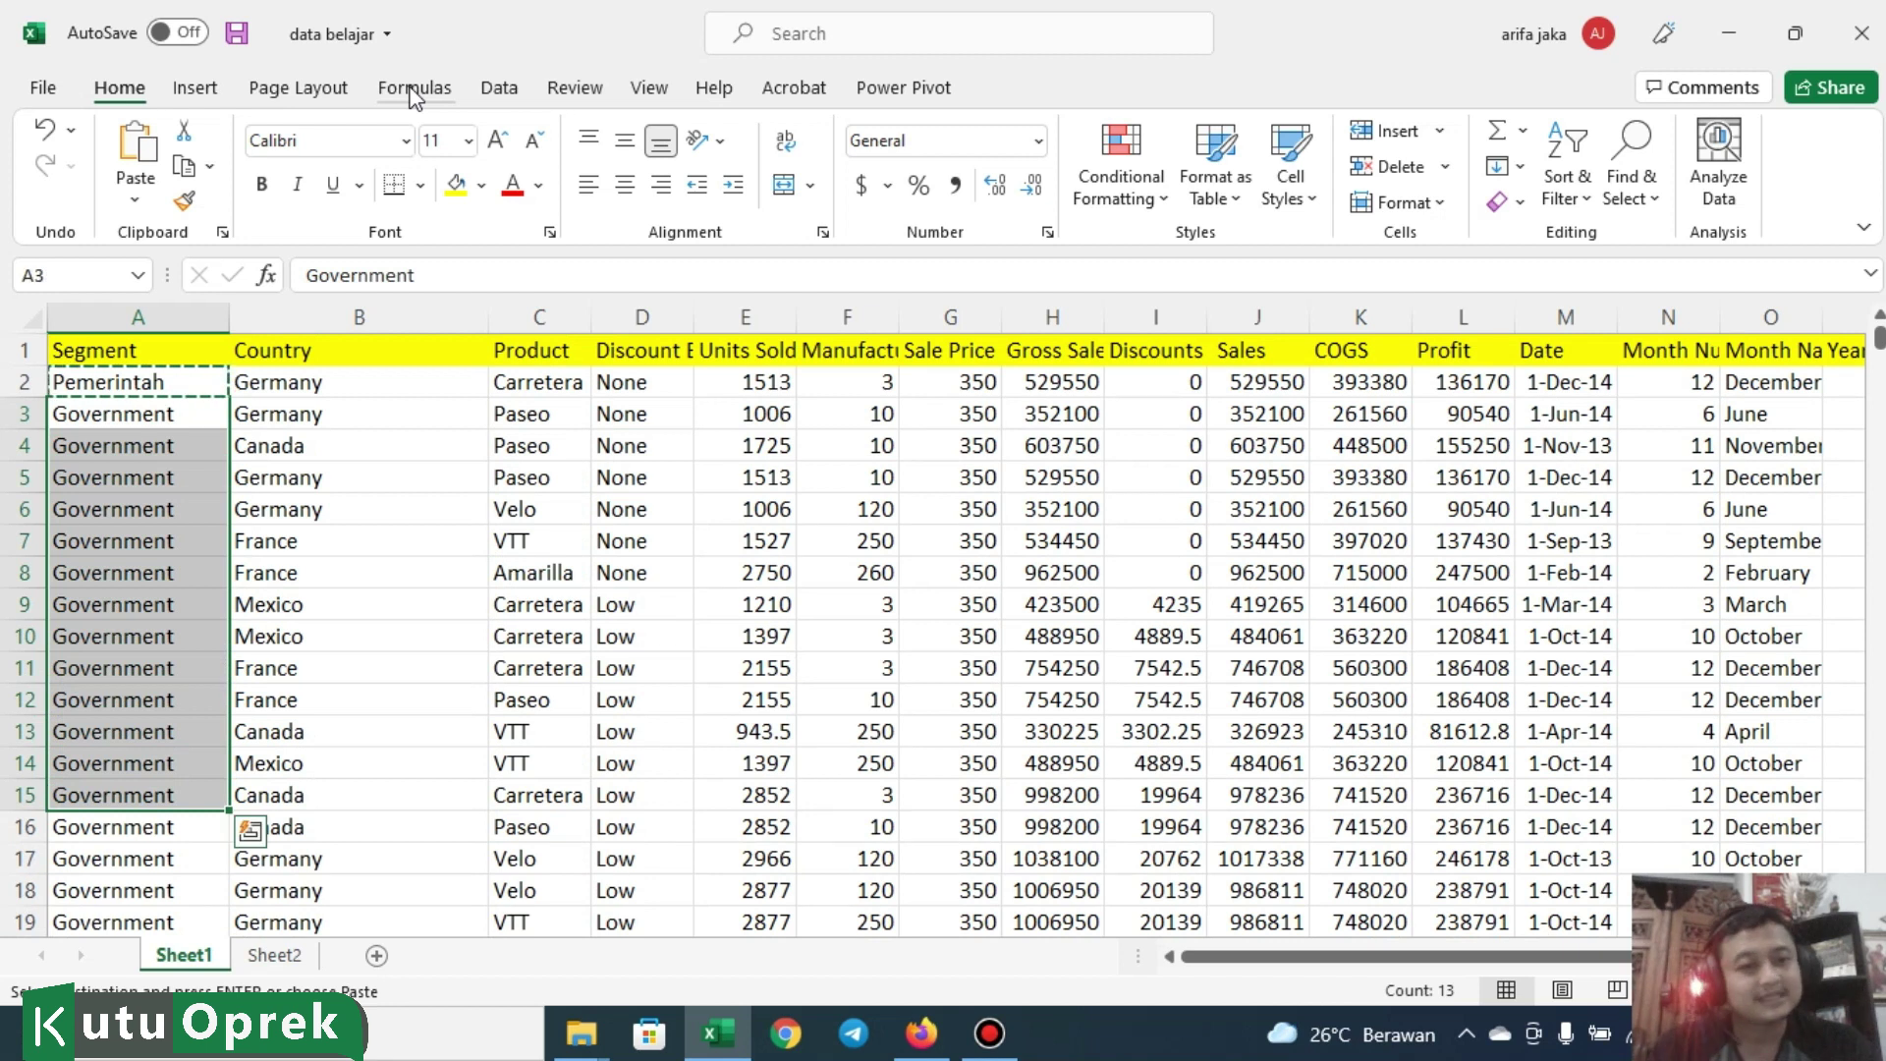
pyautogui.press('Return')
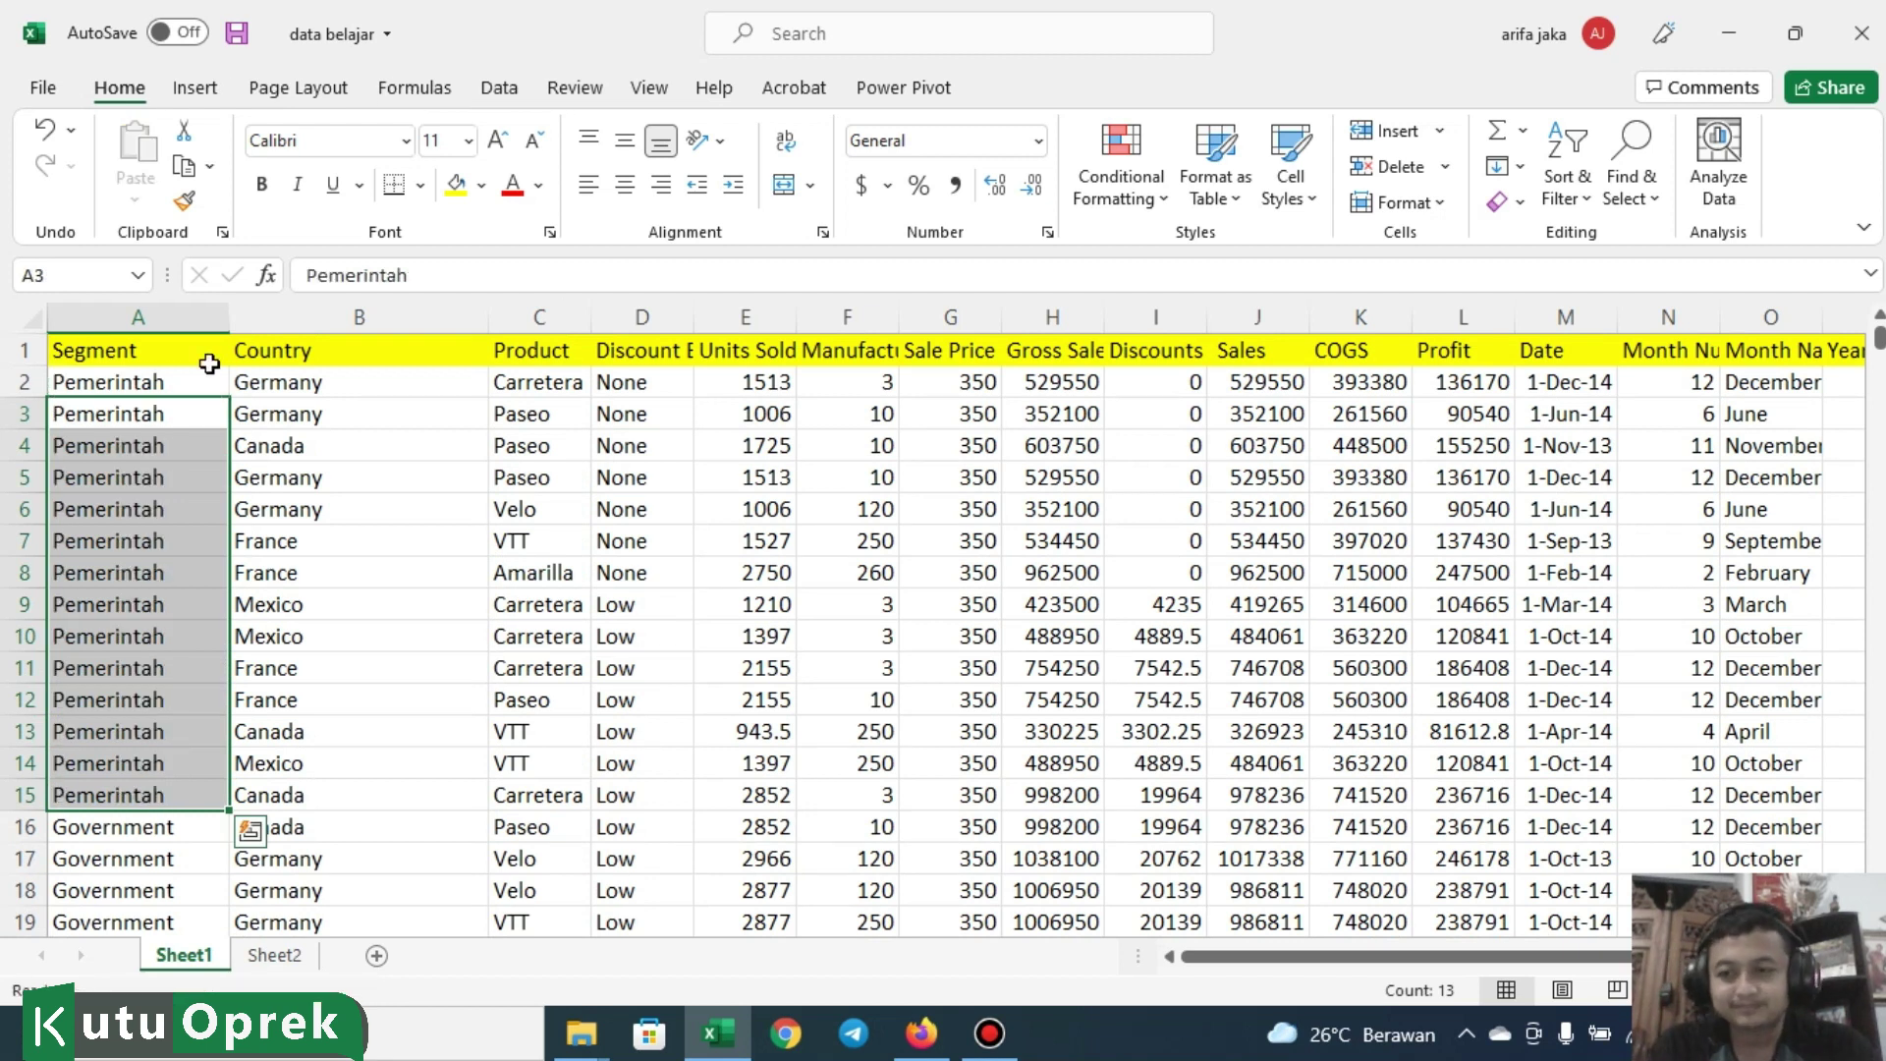
# Step: Undo the paste into A3:A15 and the text entry in A2, and redo both changes
pyautogui.click(324, 444)
pyautogui.click(155, 397)
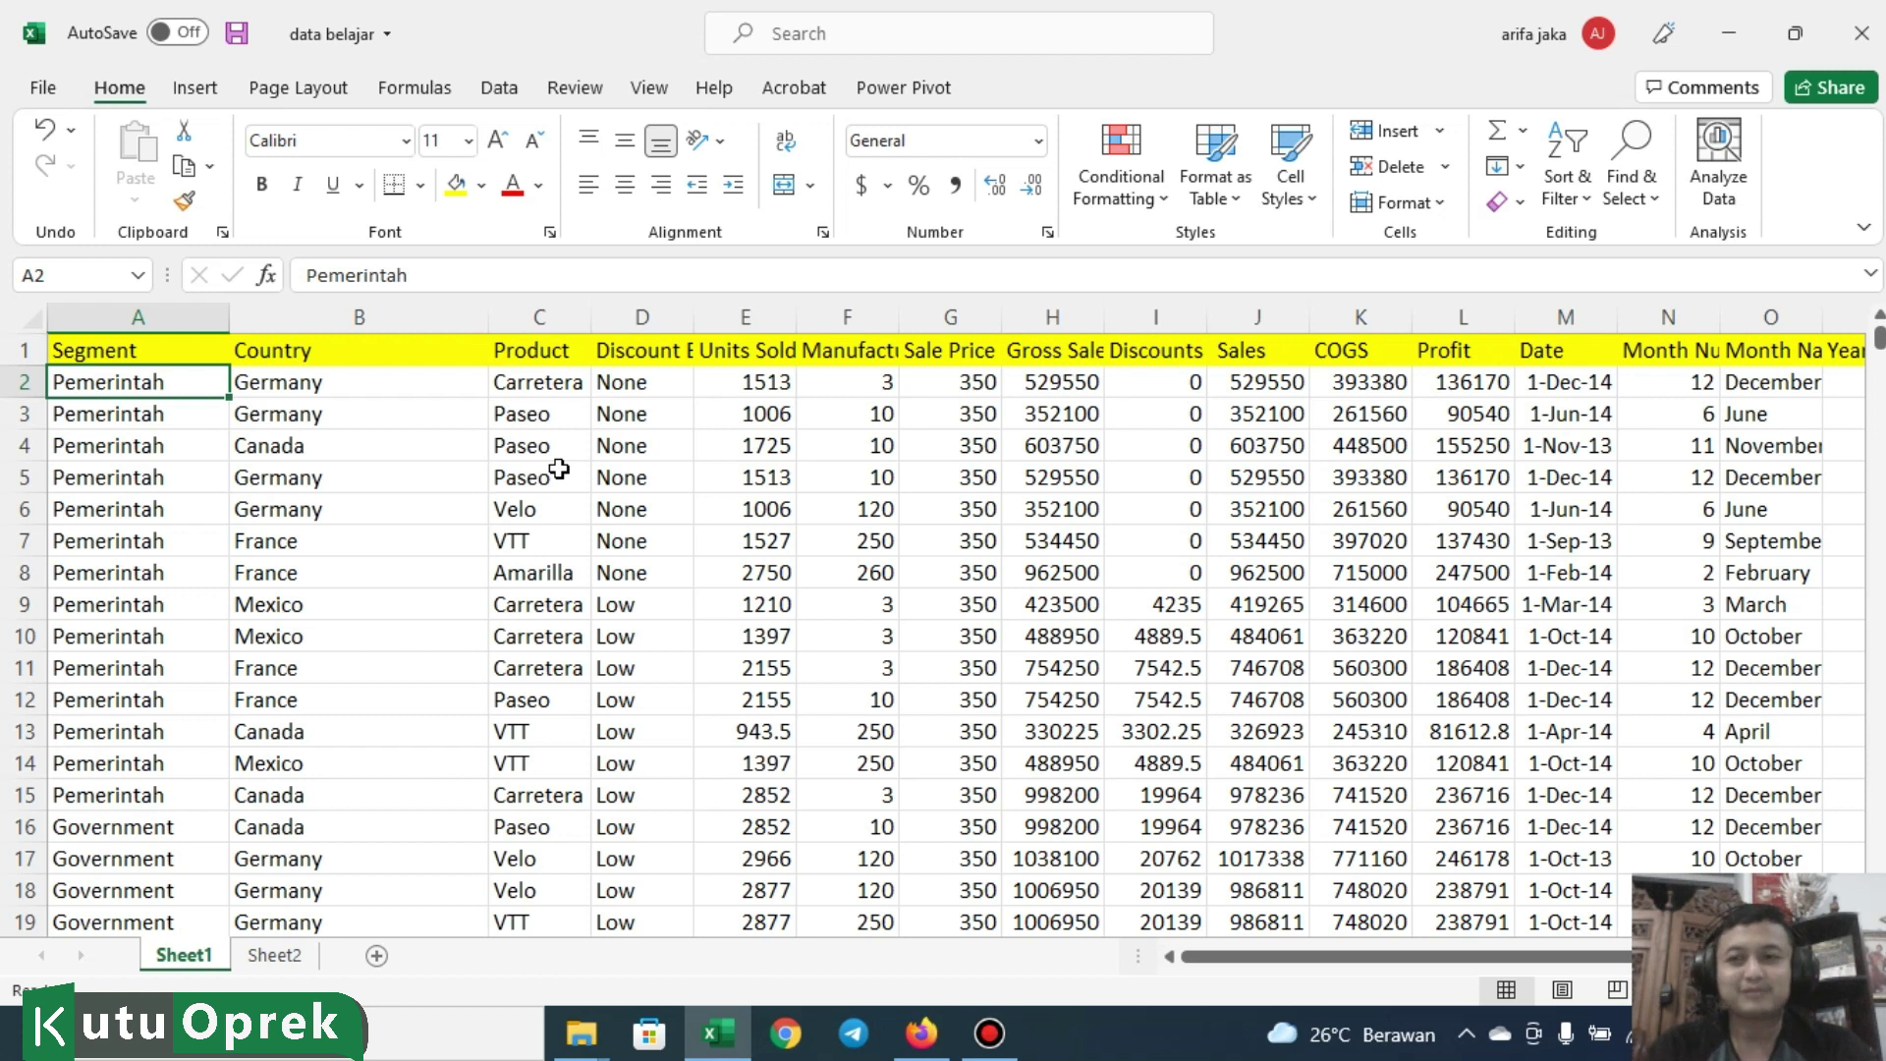
pyautogui.click(46, 131)
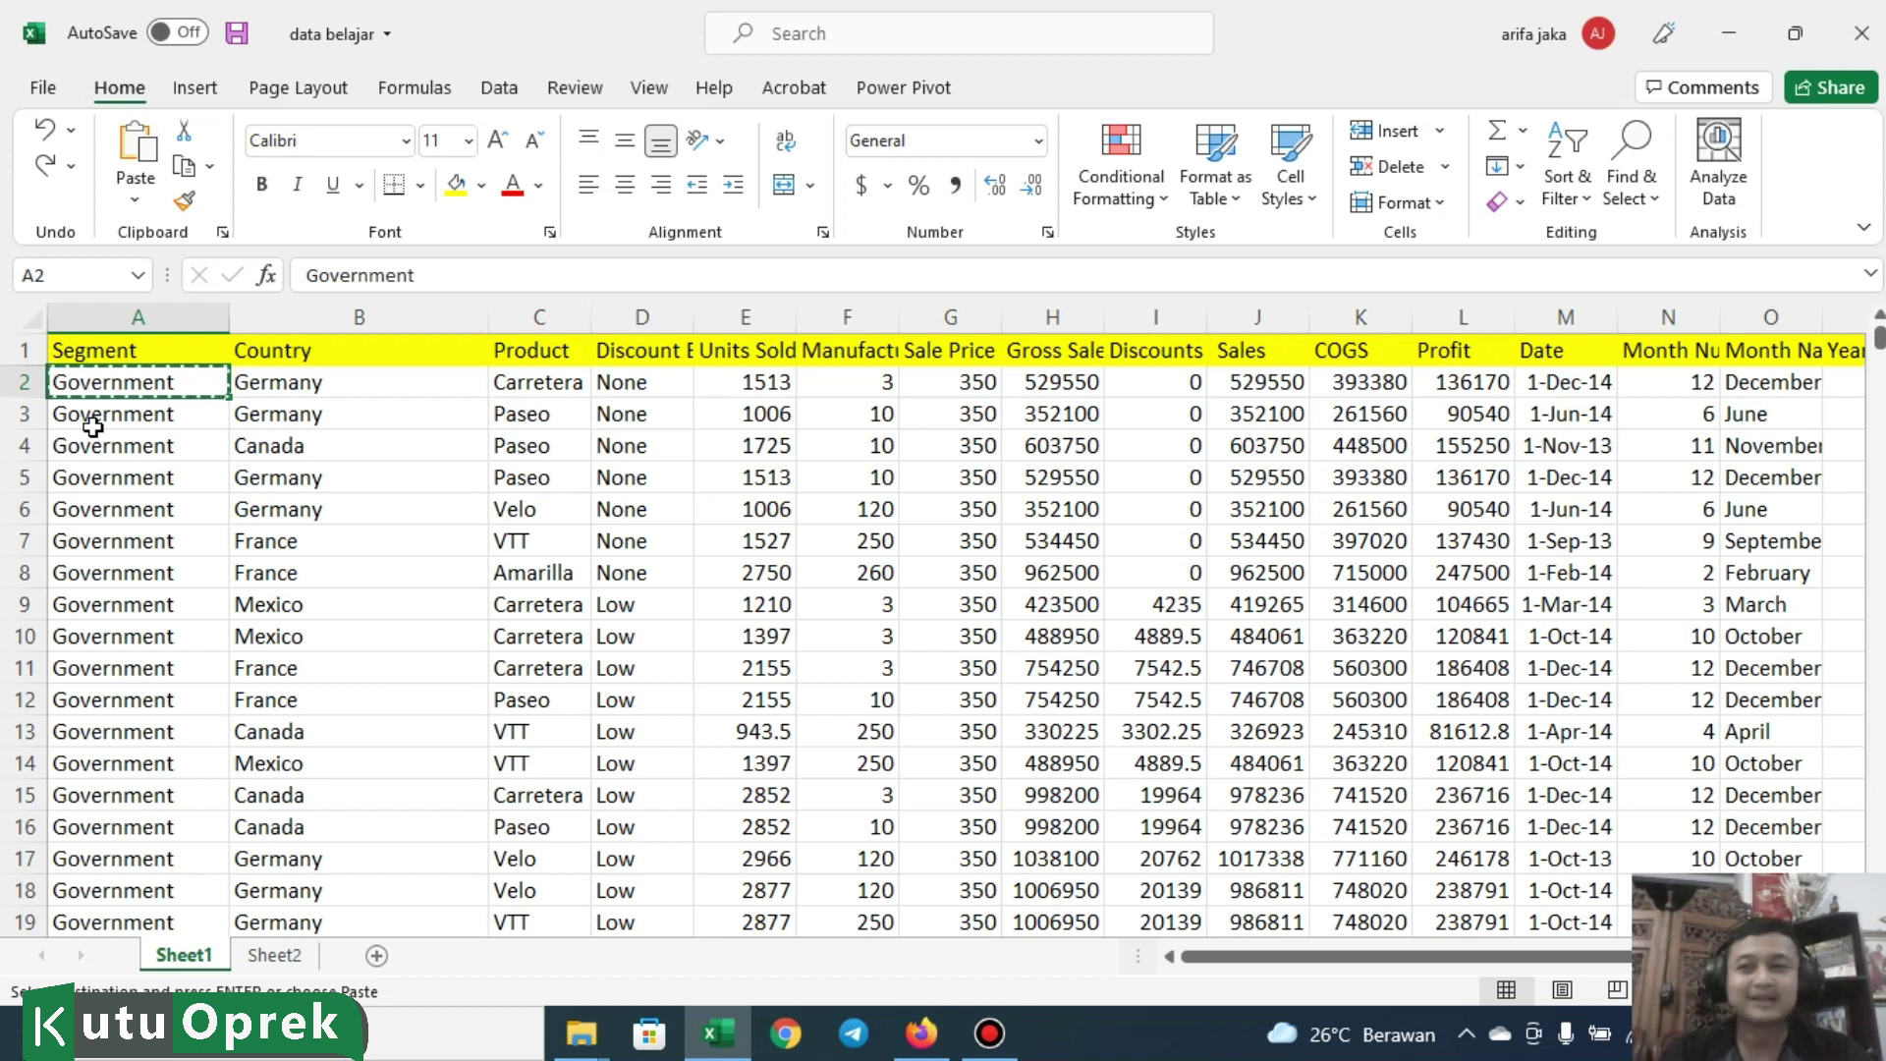
pyautogui.click(49, 171)
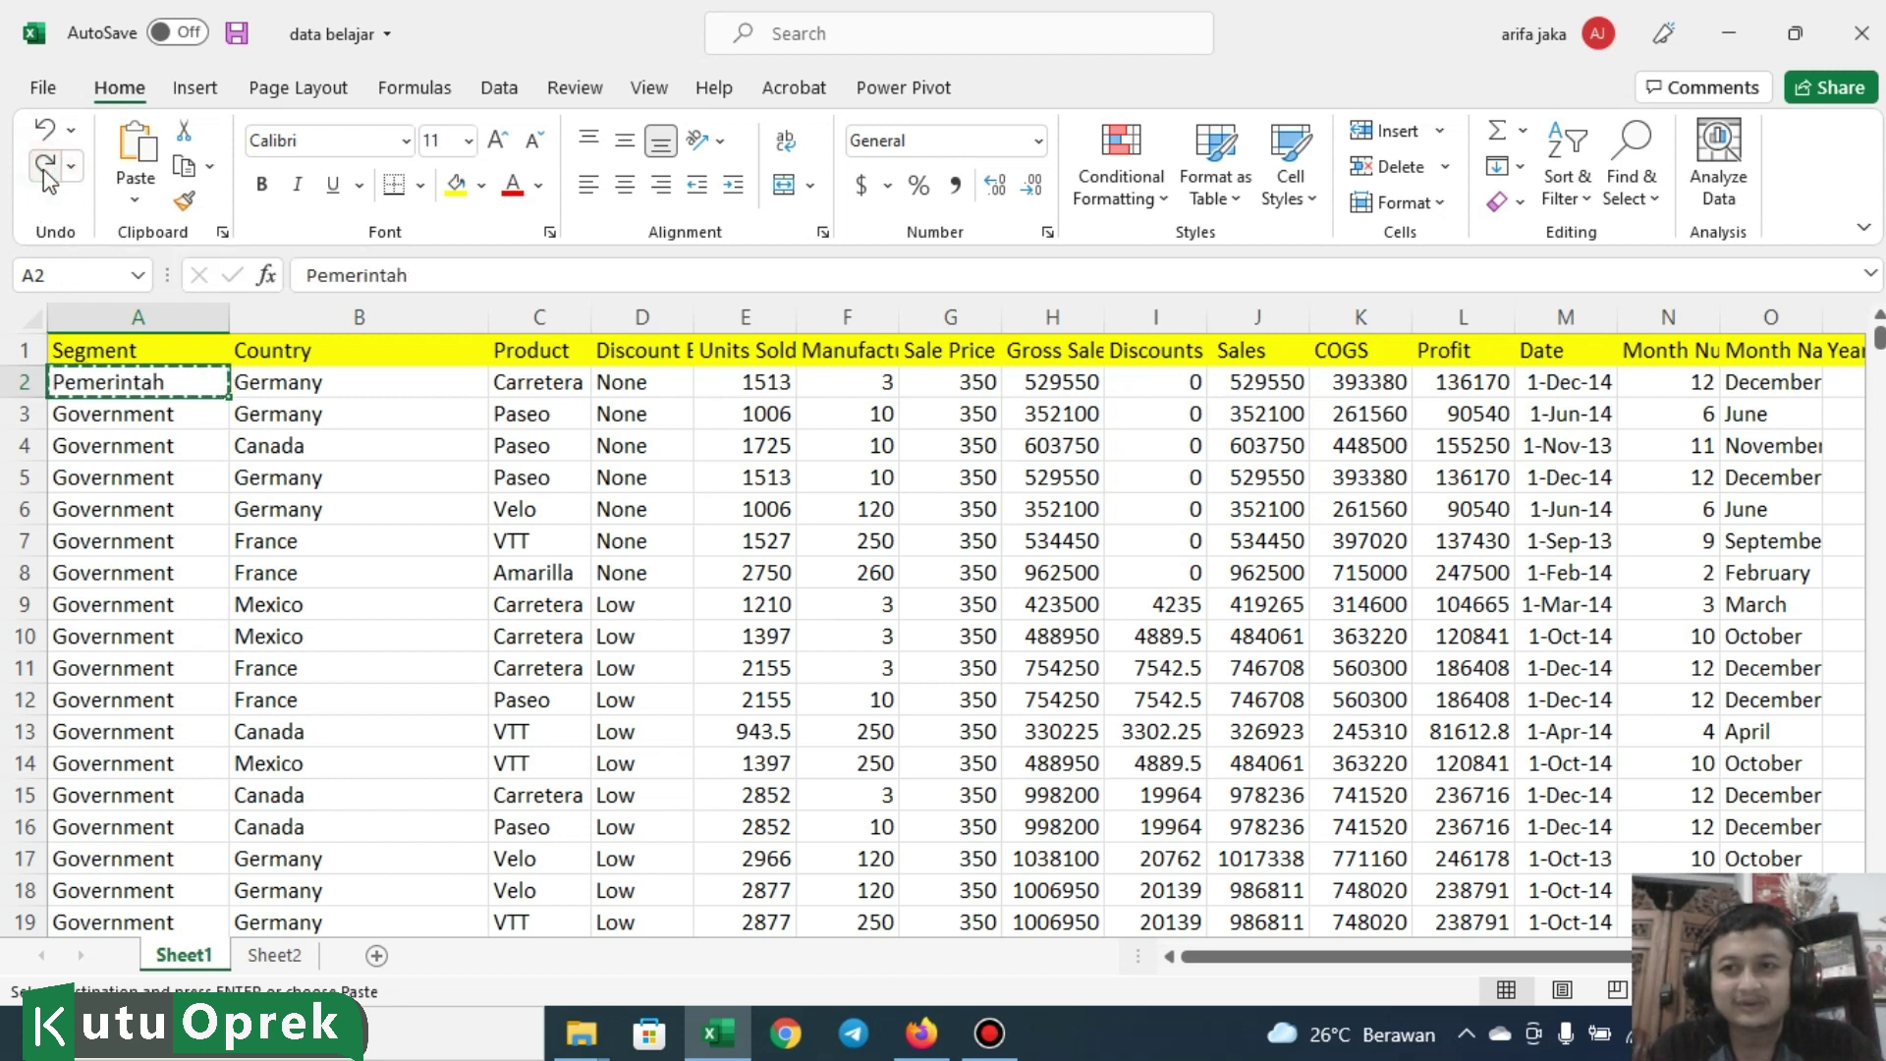
pyautogui.click(44, 167)
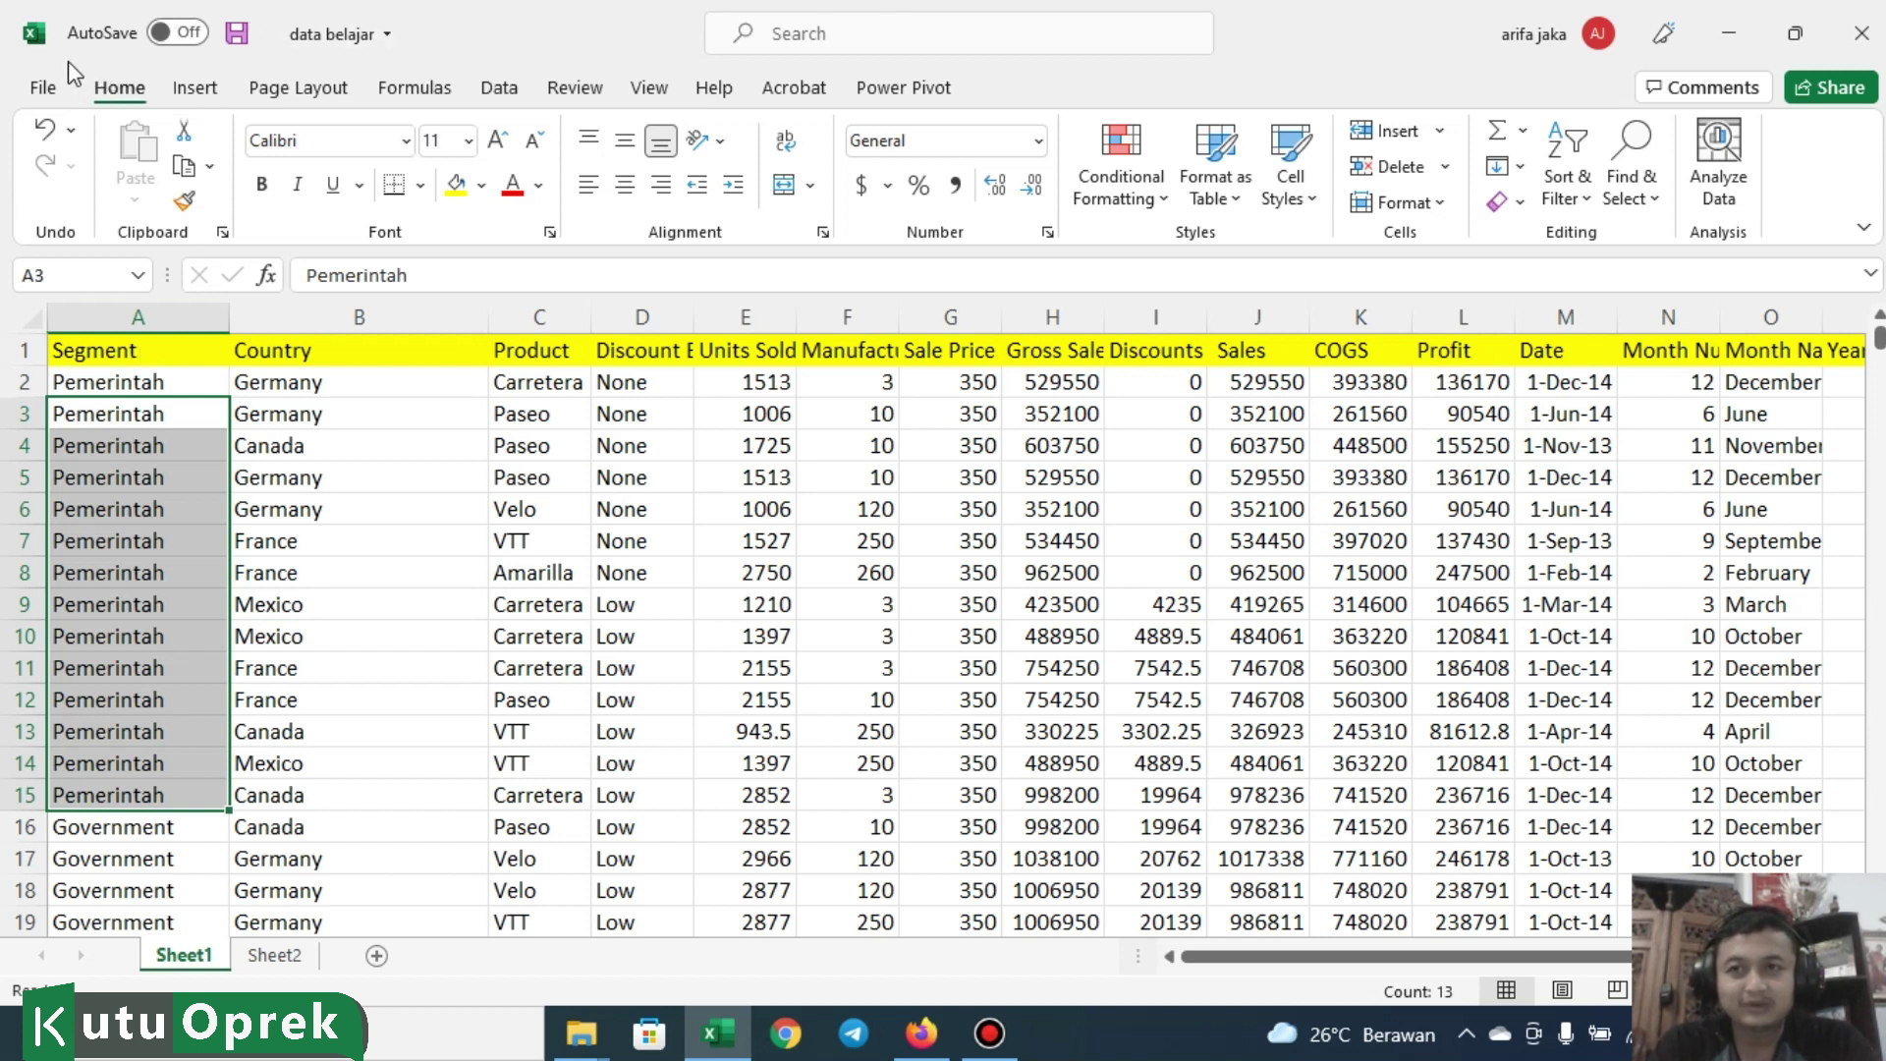
# Step: Select cells A2:A15, and repeat undoing and redoing both the A3:A15 paste and the A2 entry
pyautogui.click(69, 393)
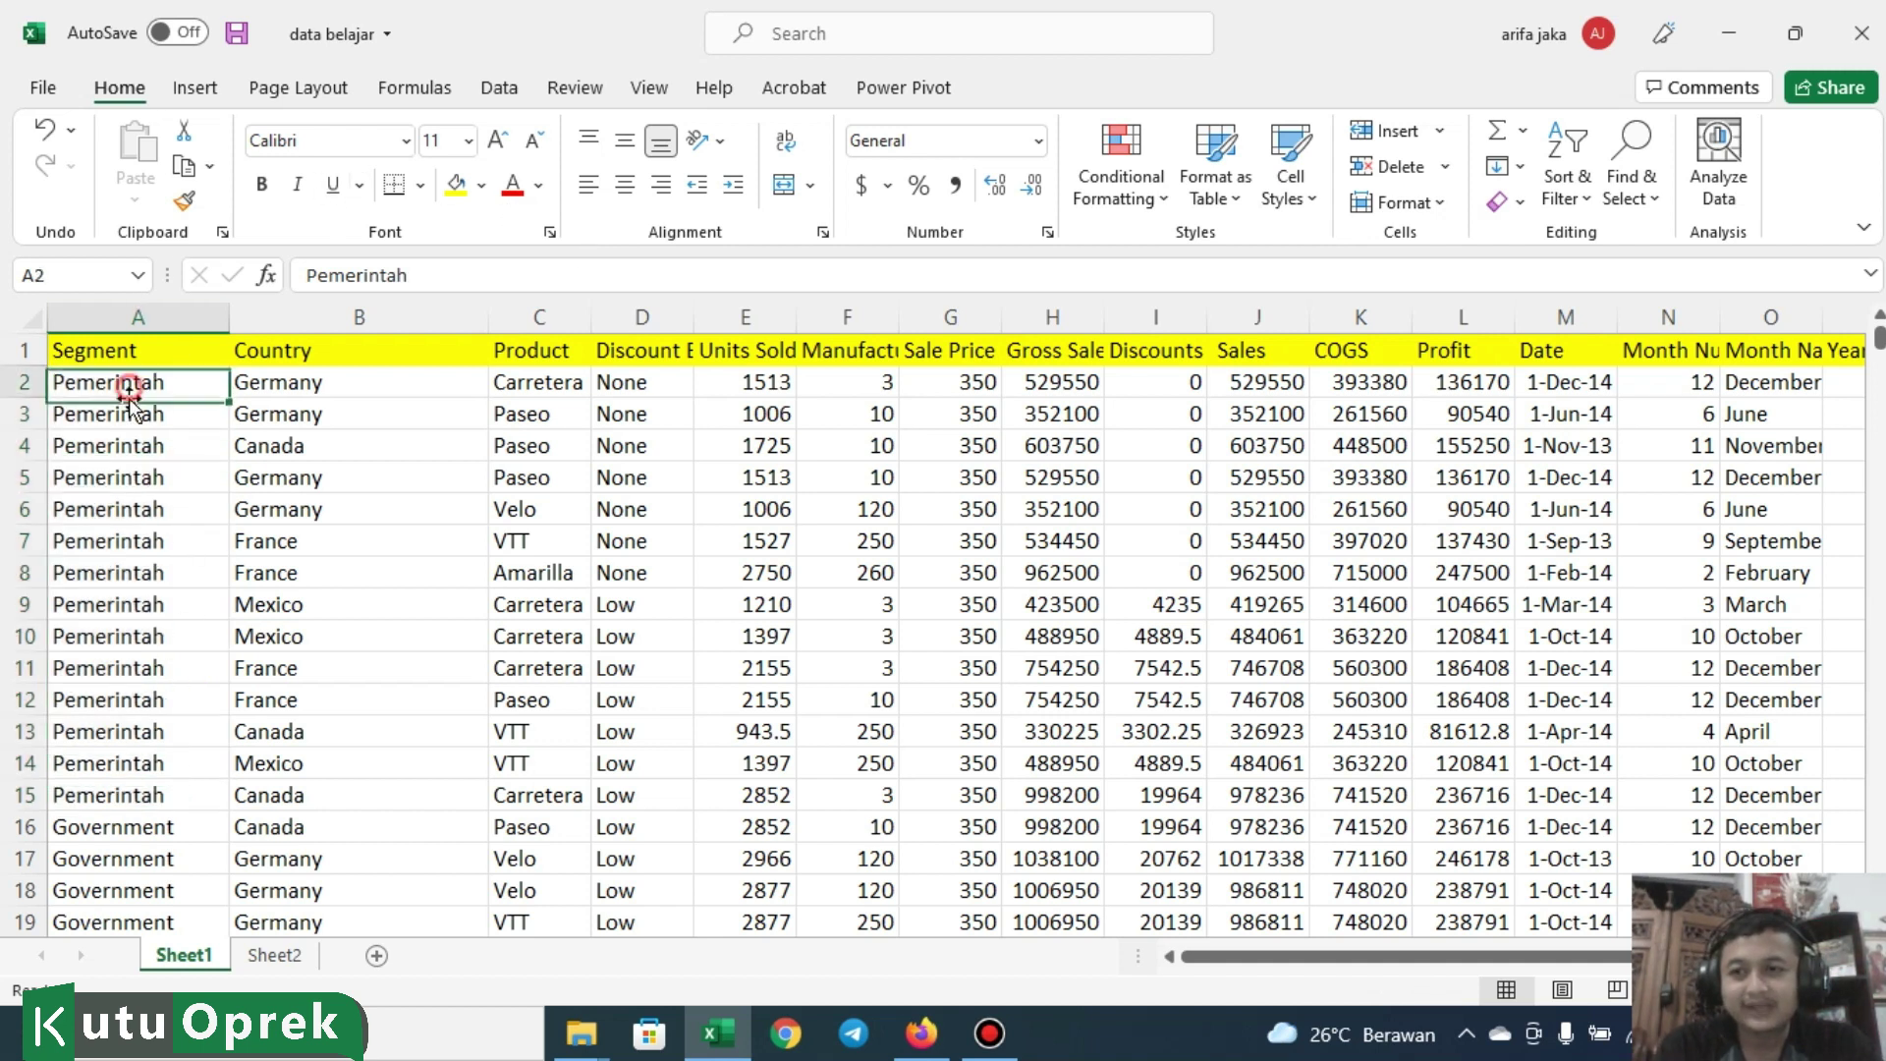
pyautogui.keyDown('shift'); pyautogui.click(157, 793); pyautogui.keyUp('shift')
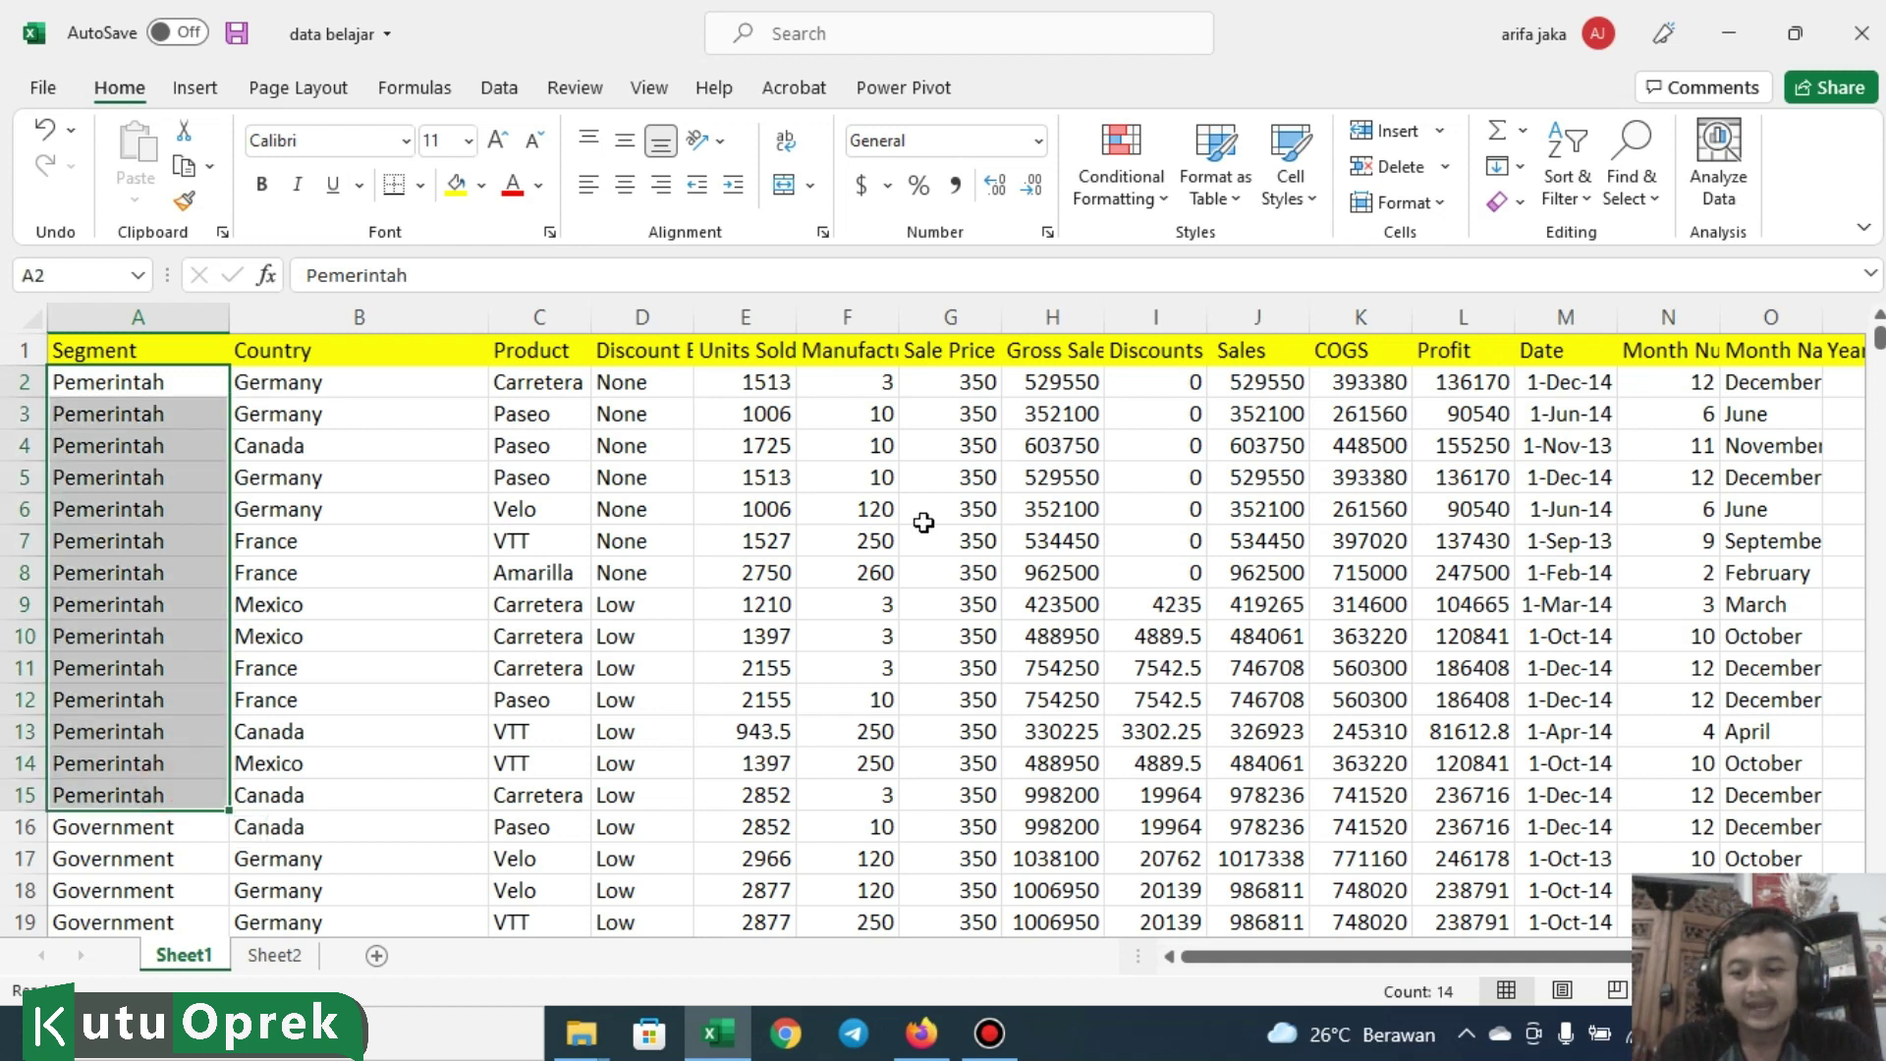
pyautogui.hotkey('ctrl', 'z')
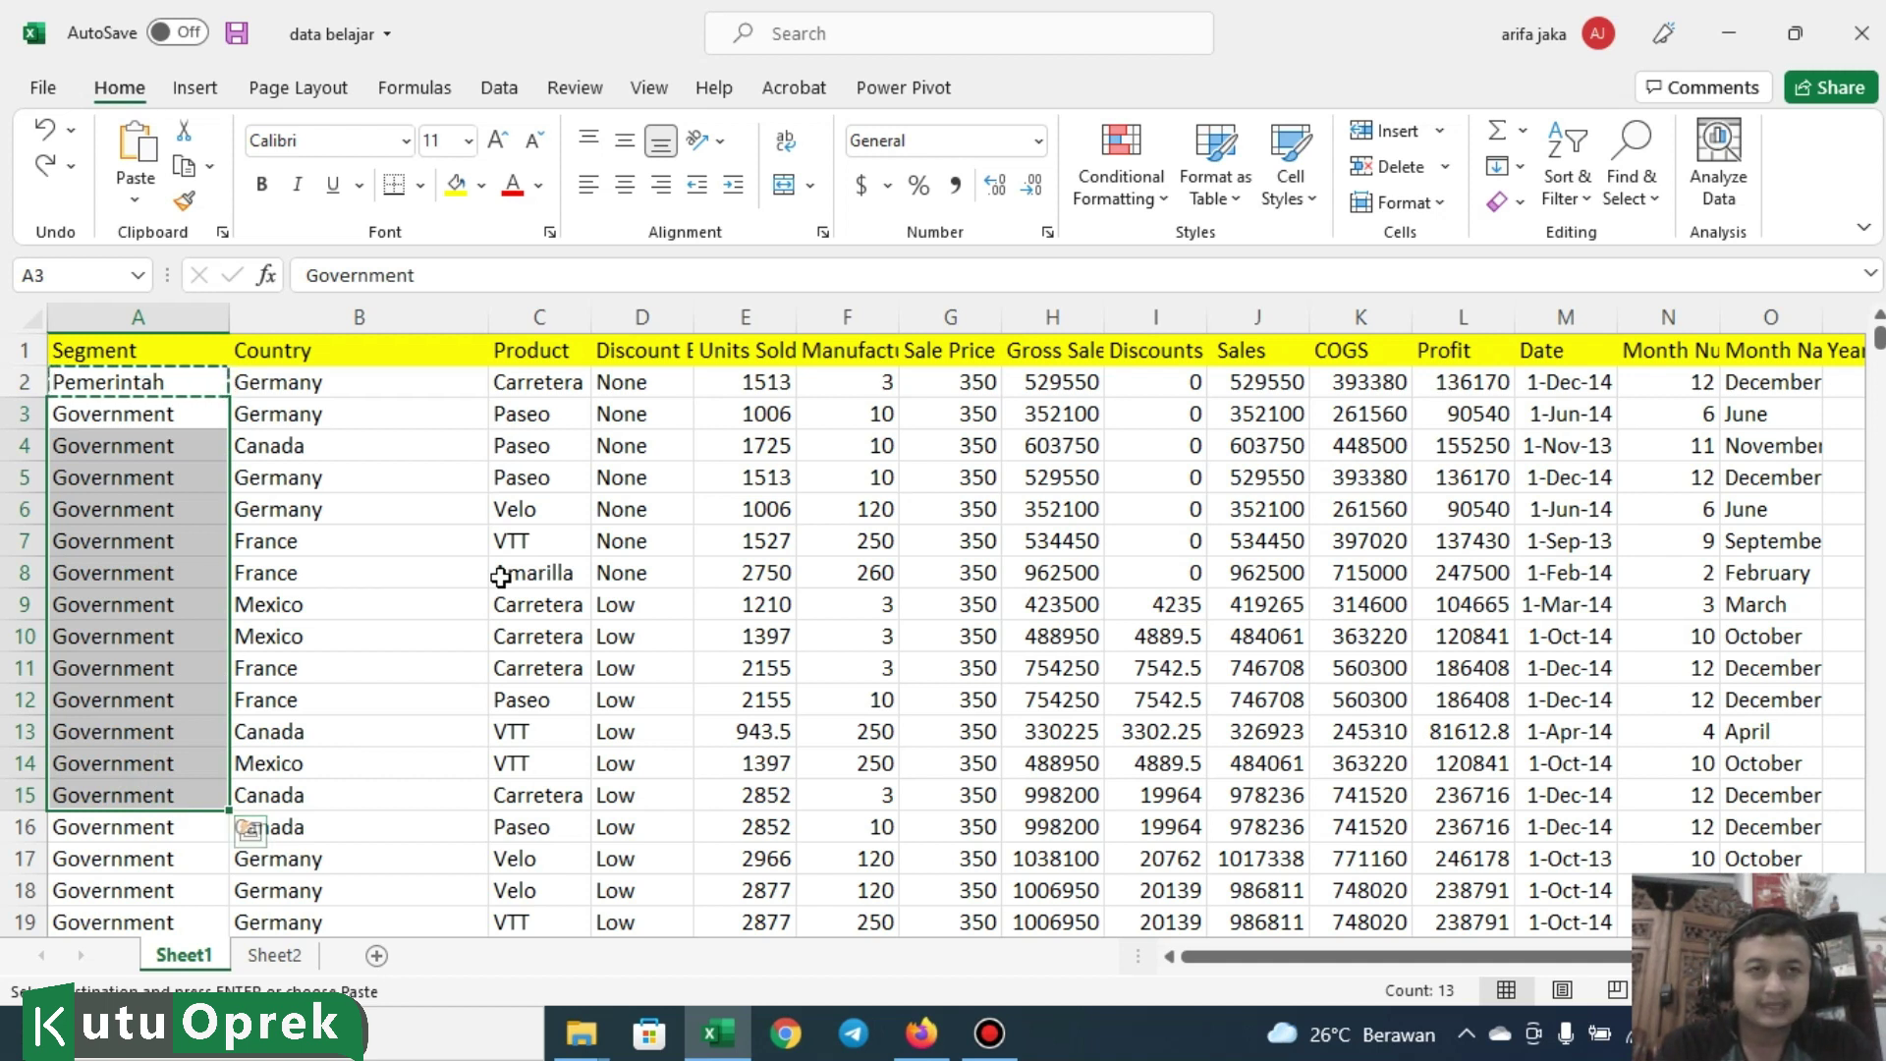
pyautogui.hotkey('ctrl', 'z')
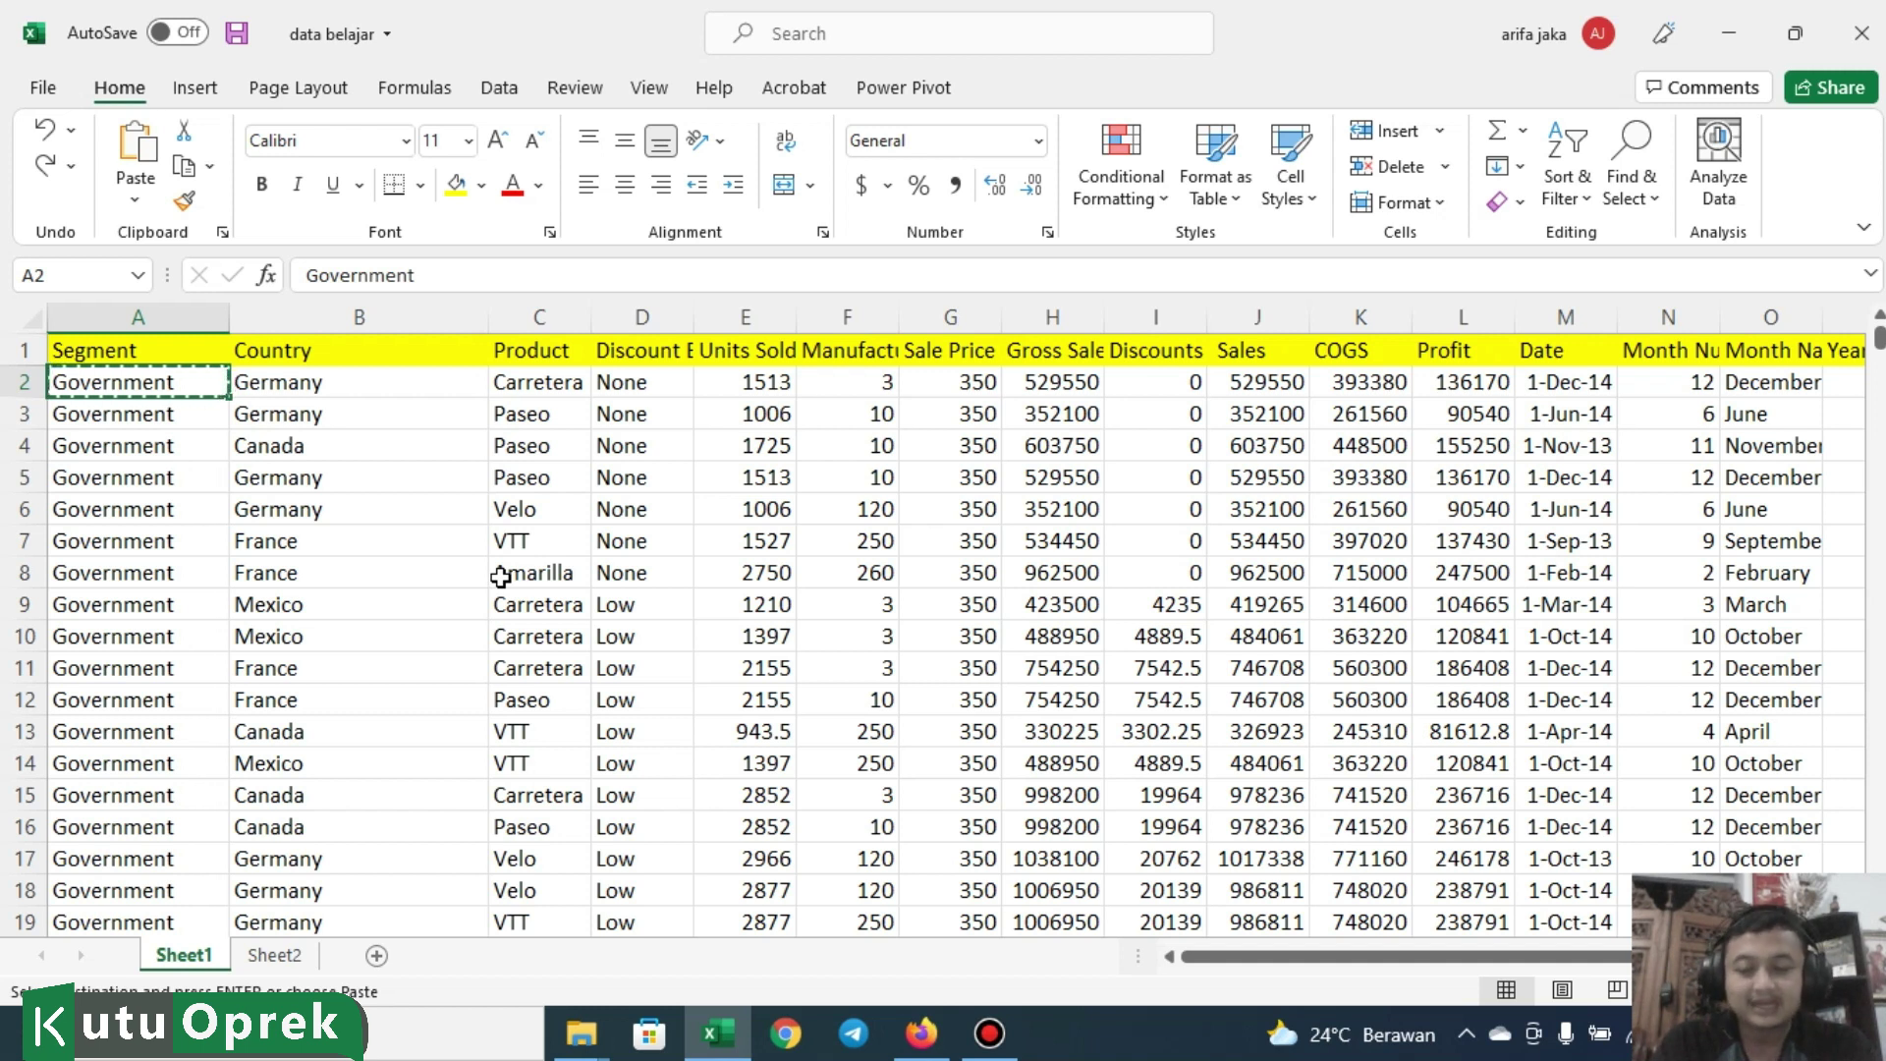
pyautogui.hotkey('ctrl', 'y')
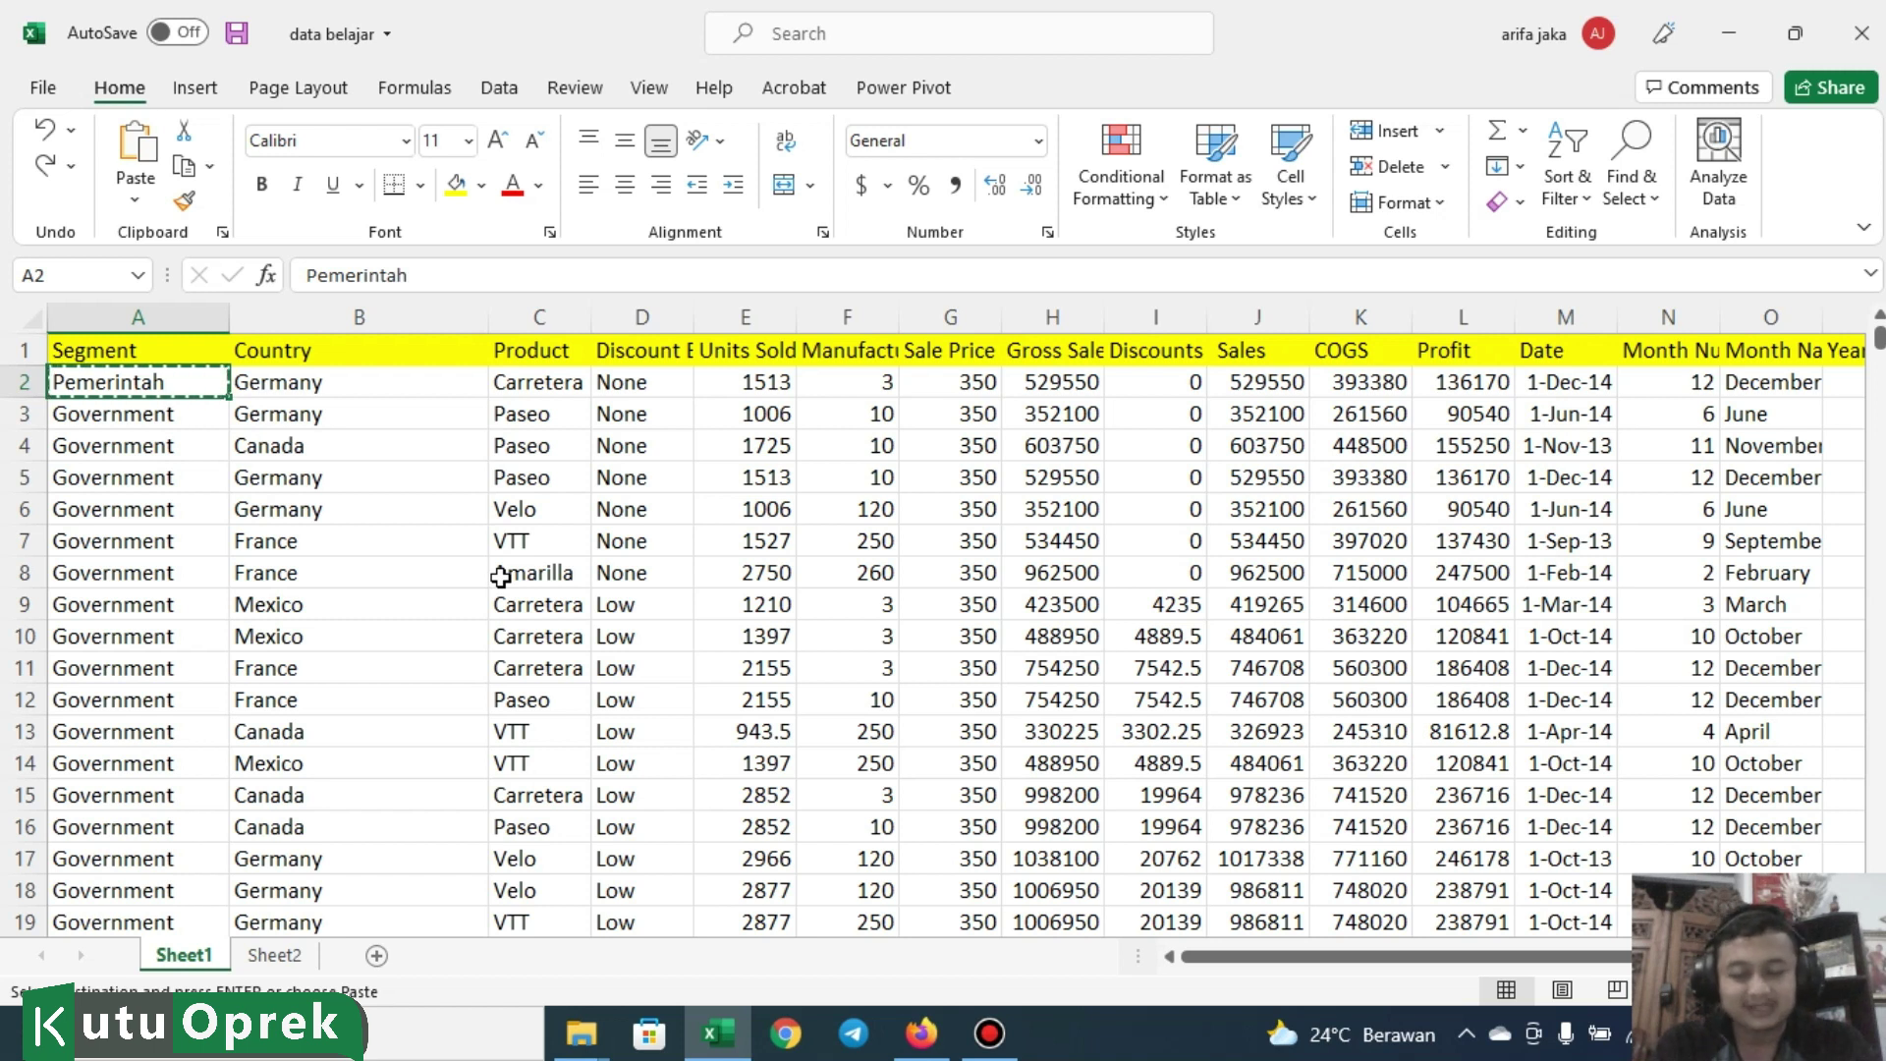
pyautogui.hotkey('ctrl', 'y')
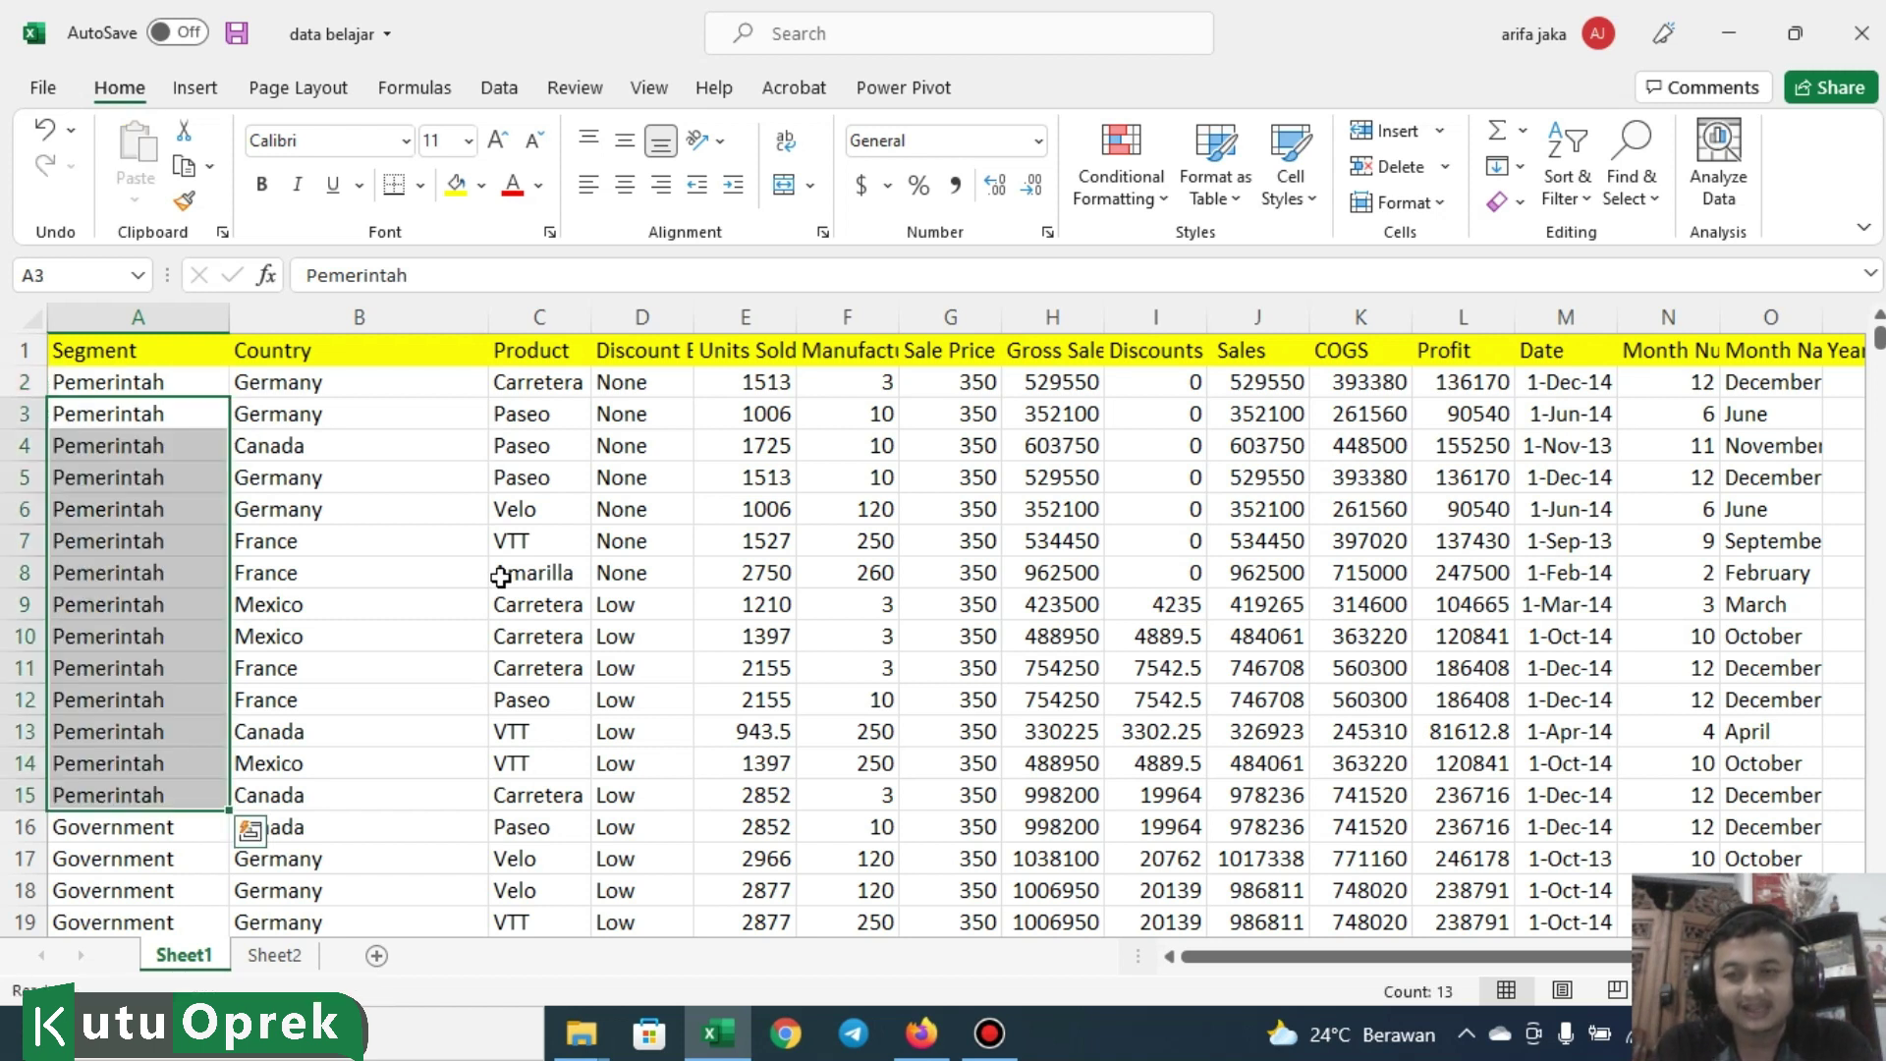